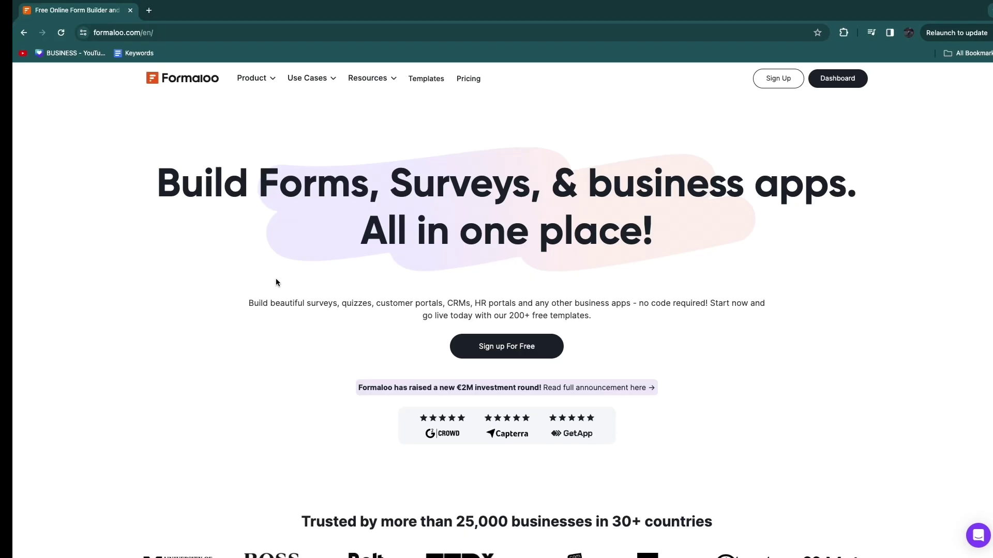
# - Read the homepage introduction about the supported app types, the no-code claim and the free templates
pyautogui.moveTo(259, 303); pyautogui.dragTo(751, 311)
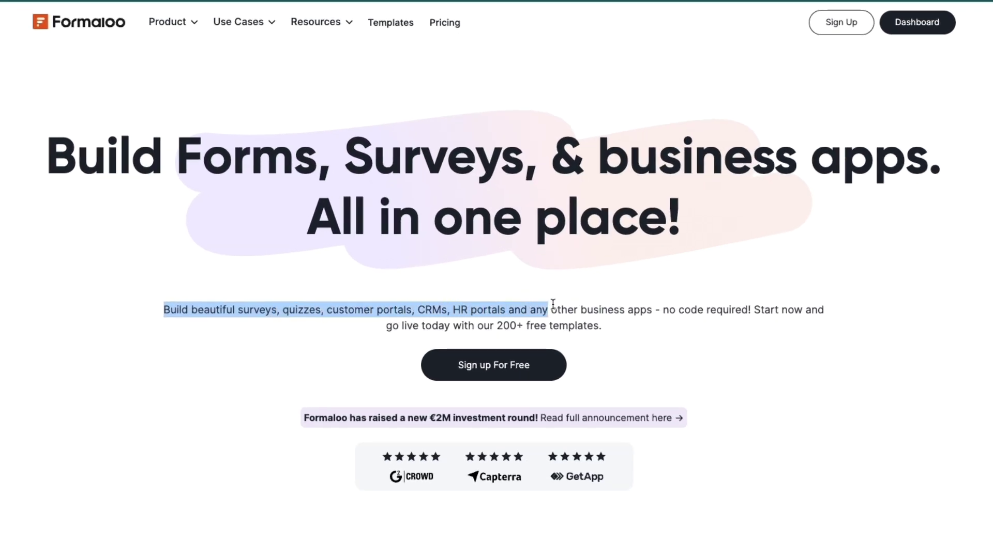
pyautogui.click(636, 304)
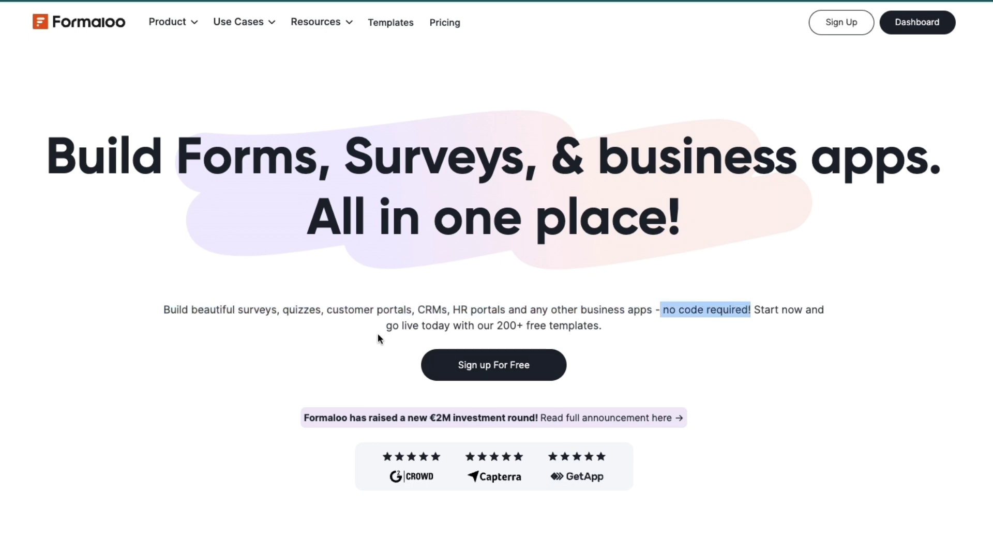
pyautogui.moveTo(601, 326); pyautogui.dragTo(517, 329)
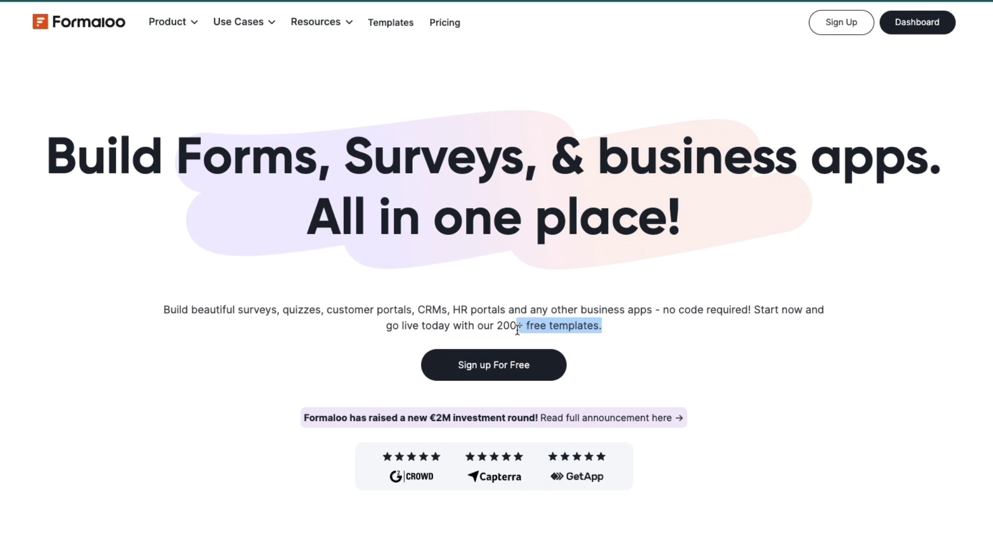
pyautogui.click(371, 366)
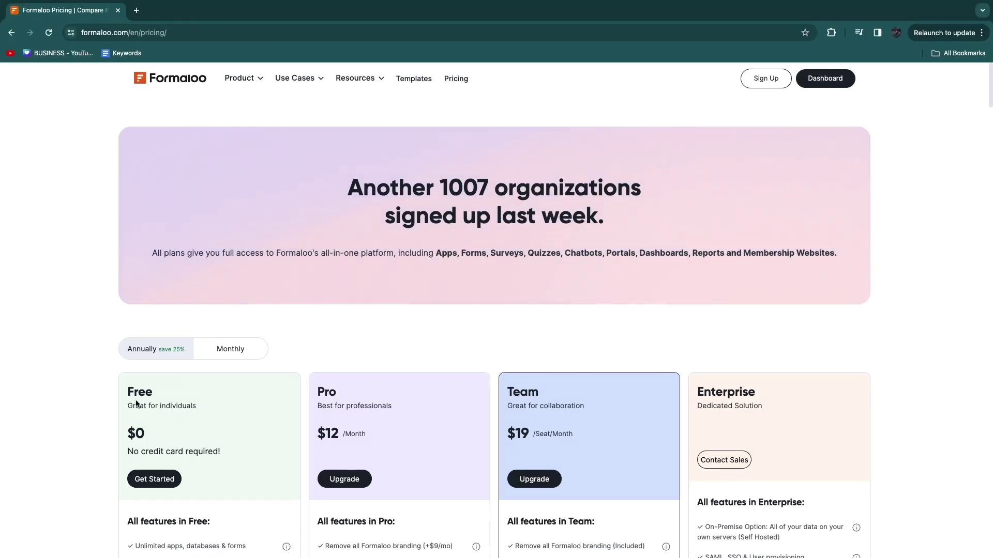
# - Review on the pricing page what all plans include and the features offered by each plan
pyautogui.moveTo(215, 254); pyautogui.dragTo(753, 270)
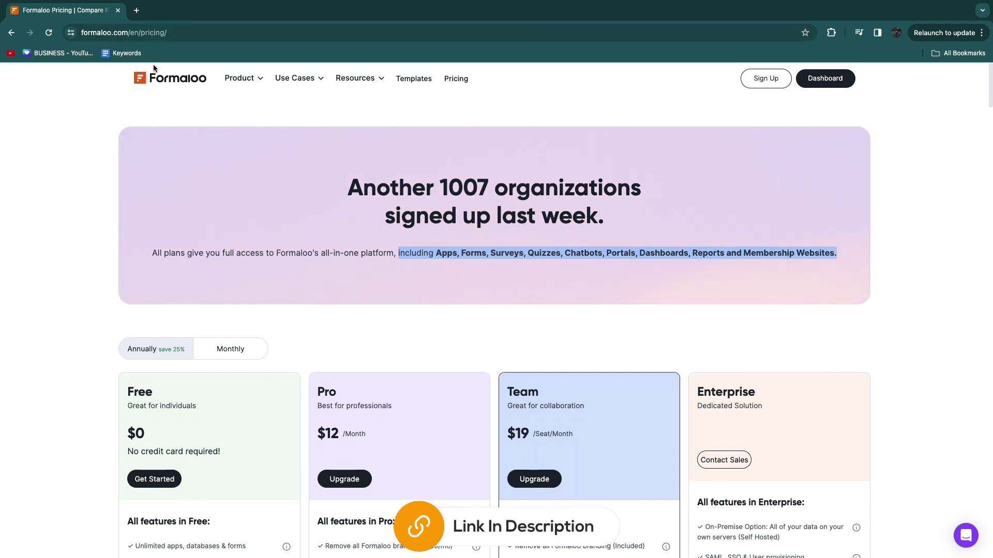
pyautogui.click(137, 97)
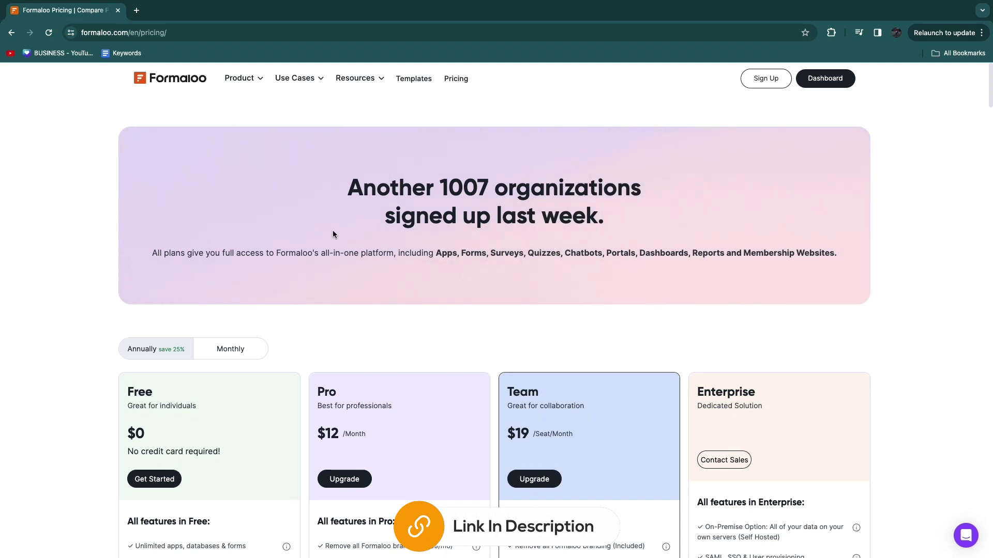
pyautogui.scroll(-1, 266, 347)
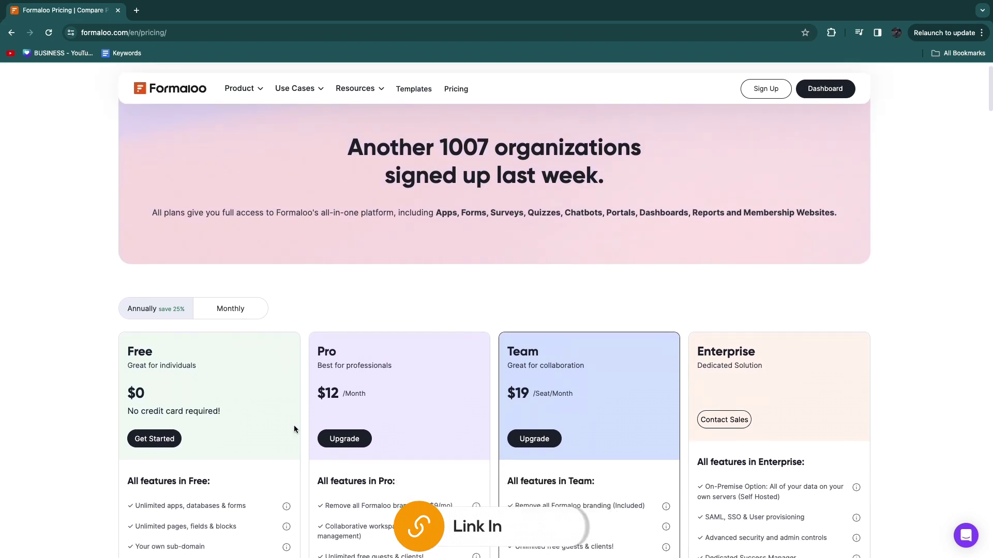
pyautogui.scroll(-2, 408, 424)
pyautogui.scroll(-2, 545, 365)
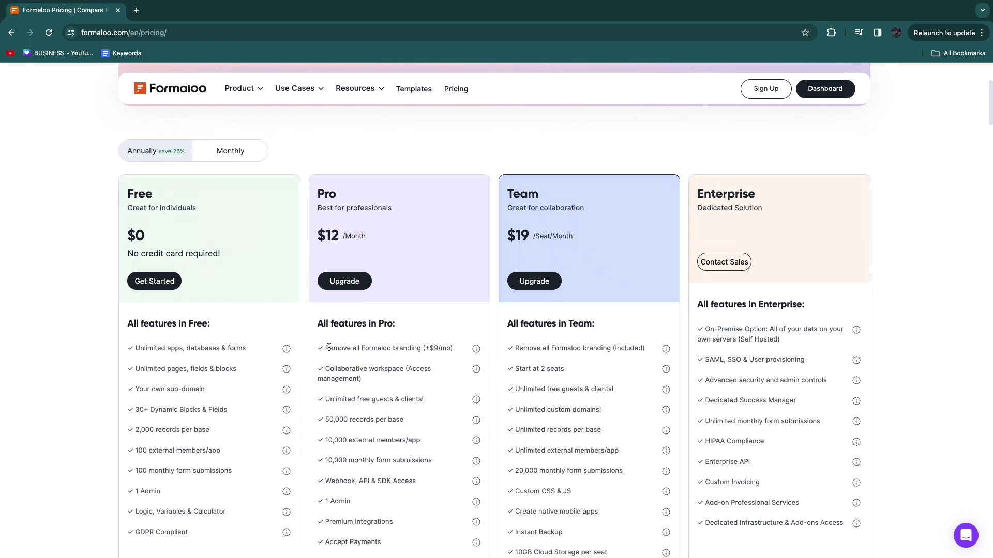
# - Compare the Pro and Team plans by price, Formaloo branding removal and the Team feature list
pyautogui.moveTo(329, 348); pyautogui.dragTo(421, 349)
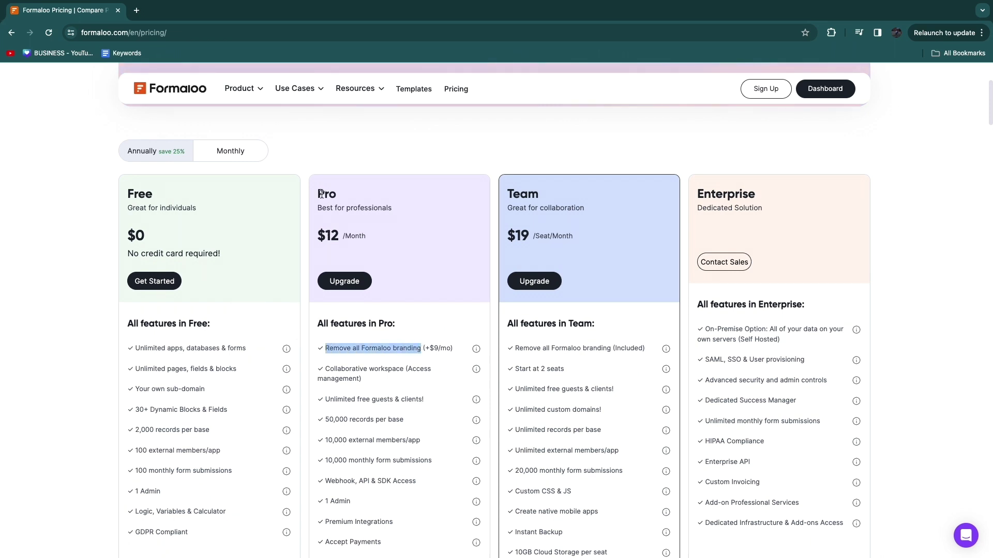
pyautogui.moveTo(320, 194); pyautogui.dragTo(337, 193)
pyautogui.moveTo(513, 194); pyautogui.dragTo(576, 193)
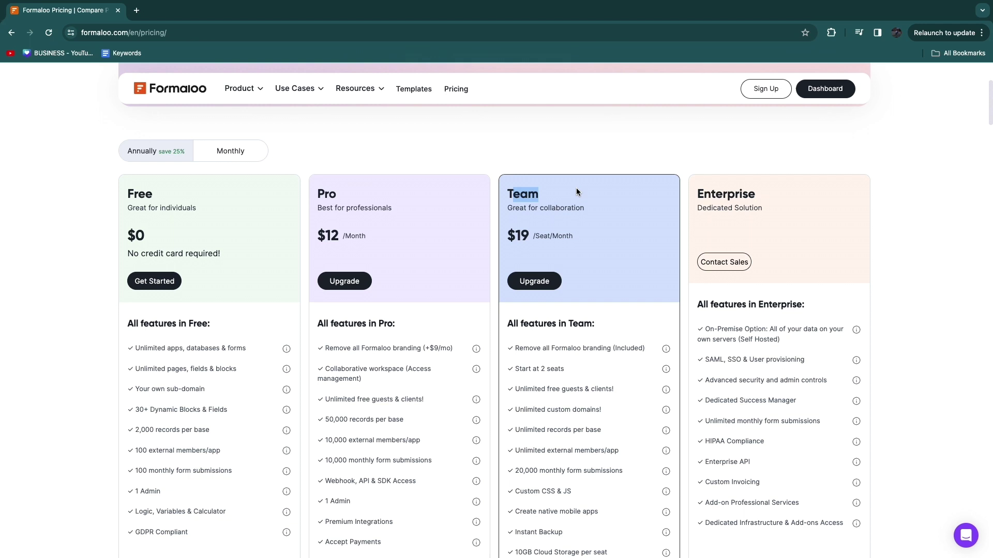
pyautogui.click(411, 272)
pyautogui.moveTo(425, 349); pyautogui.dragTo(452, 350)
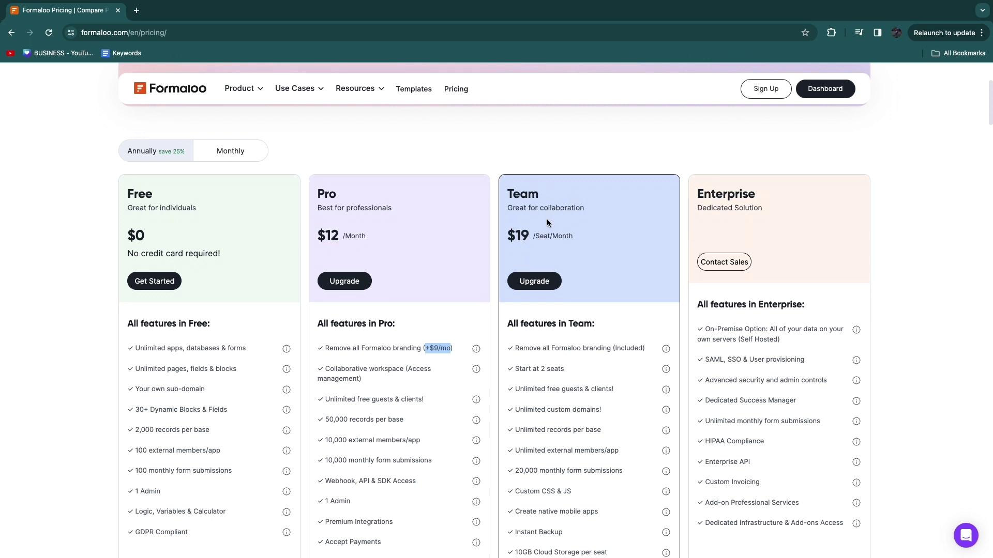
pyautogui.moveTo(518, 235); pyautogui.dragTo(547, 234)
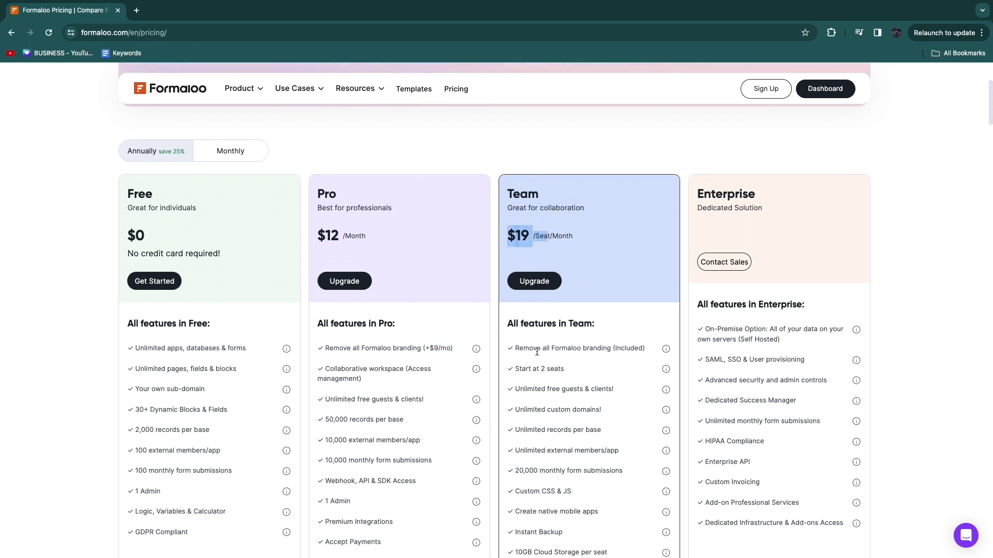
pyautogui.moveTo(517, 349); pyautogui.dragTo(643, 348)
pyautogui.click(417, 356)
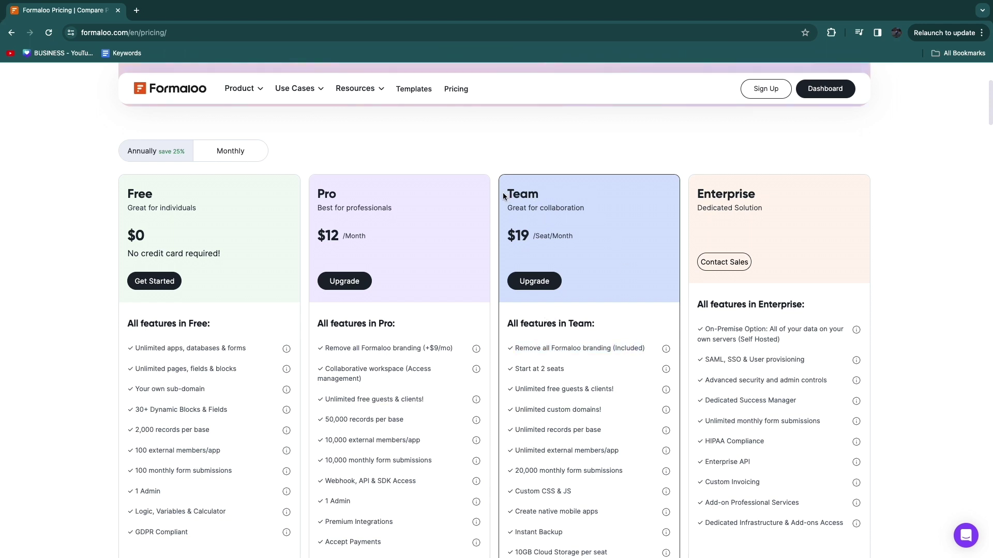
pyautogui.moveTo(515, 238); pyautogui.dragTo(597, 240)
pyautogui.click(598, 240)
pyautogui.scroll(-2, 598, 240)
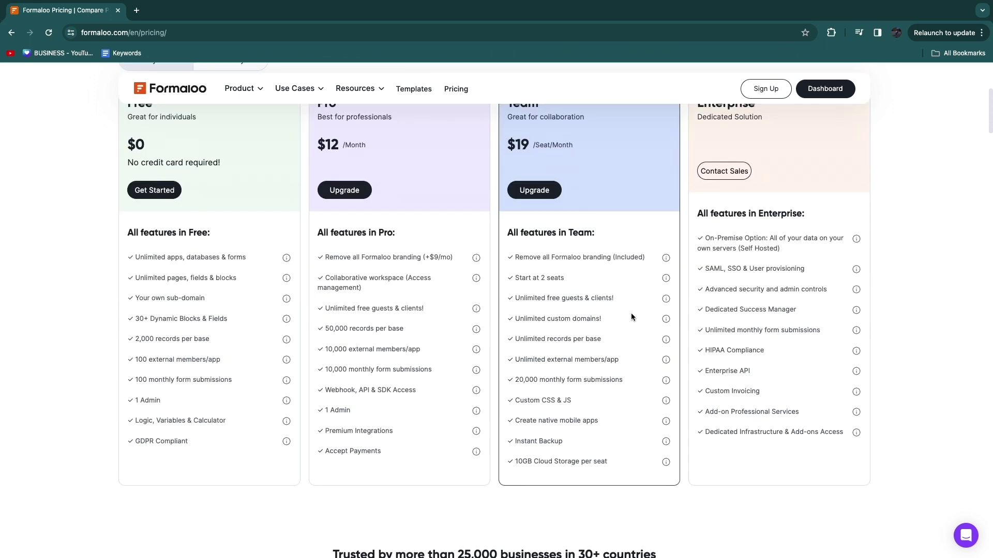
pyautogui.moveTo(512, 257); pyautogui.dragTo(627, 466)
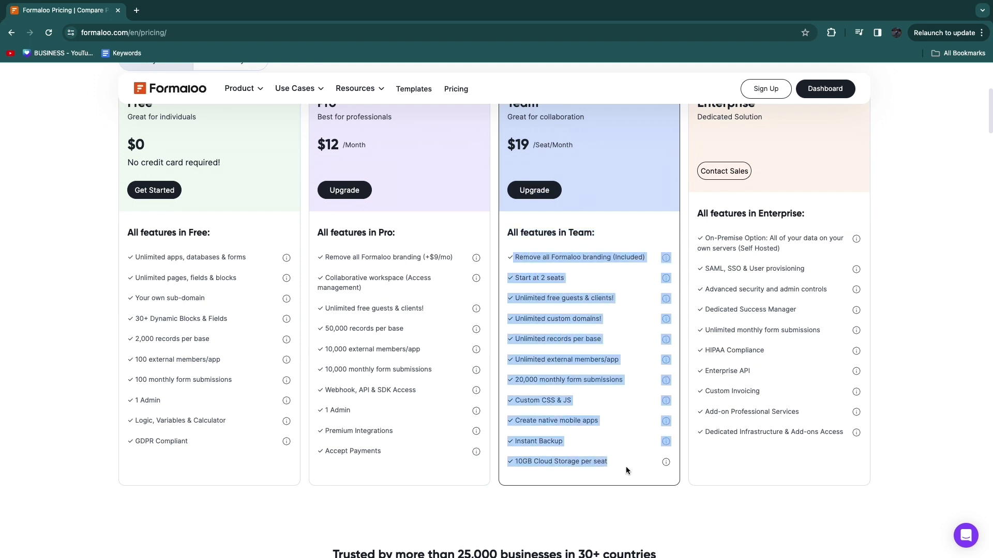
# - Get started with the Free plan and create a workspace named Dani's Tutorials with the subdomain danistutorials
pyautogui.scroll(3, 134, 214)
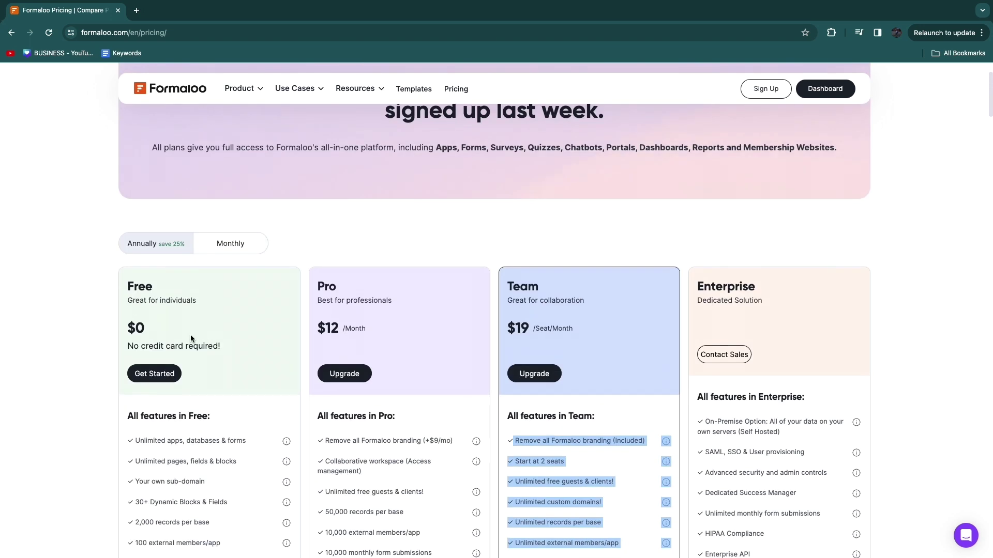
pyautogui.click(146, 372)
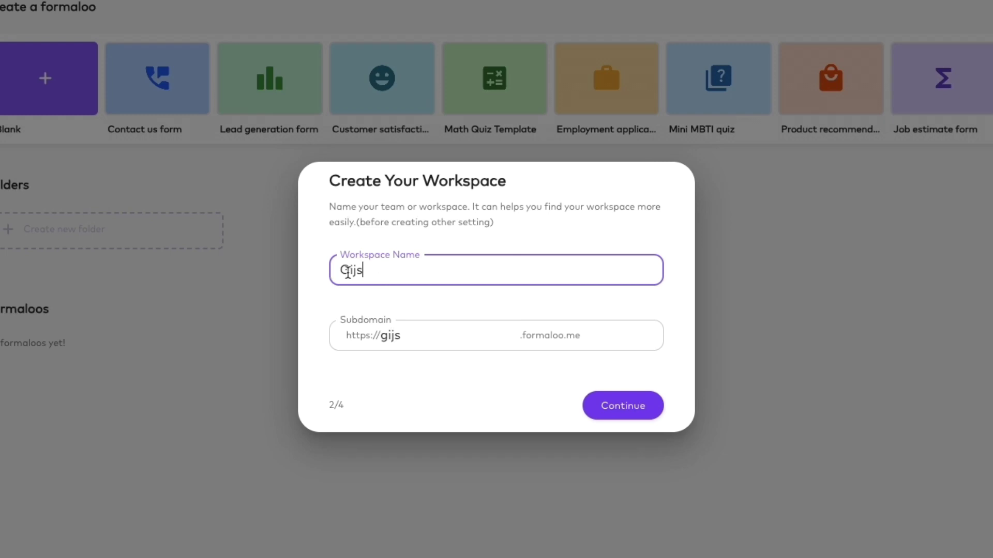
pyautogui.moveTo(384, 272); pyautogui.dragTo(311, 276)
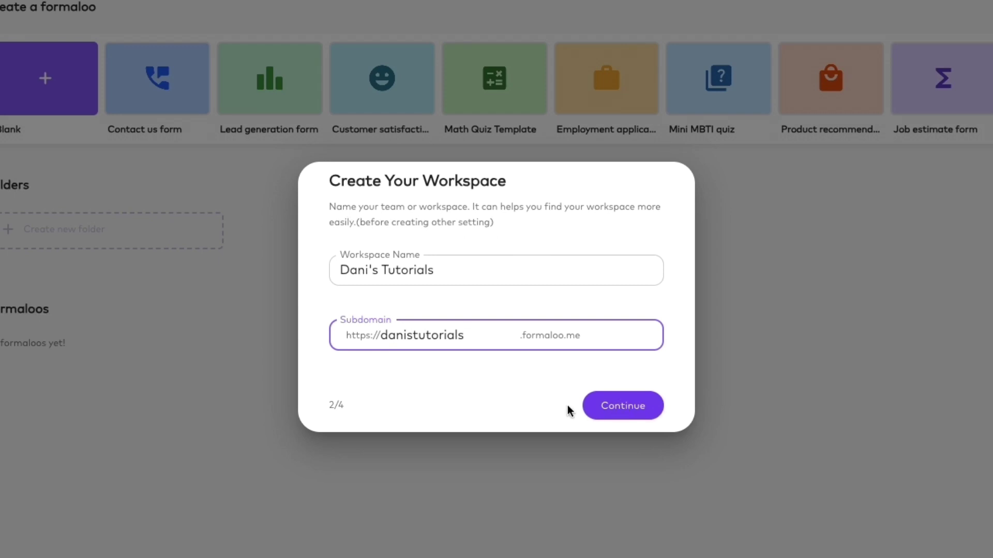
pyautogui.click(624, 405)
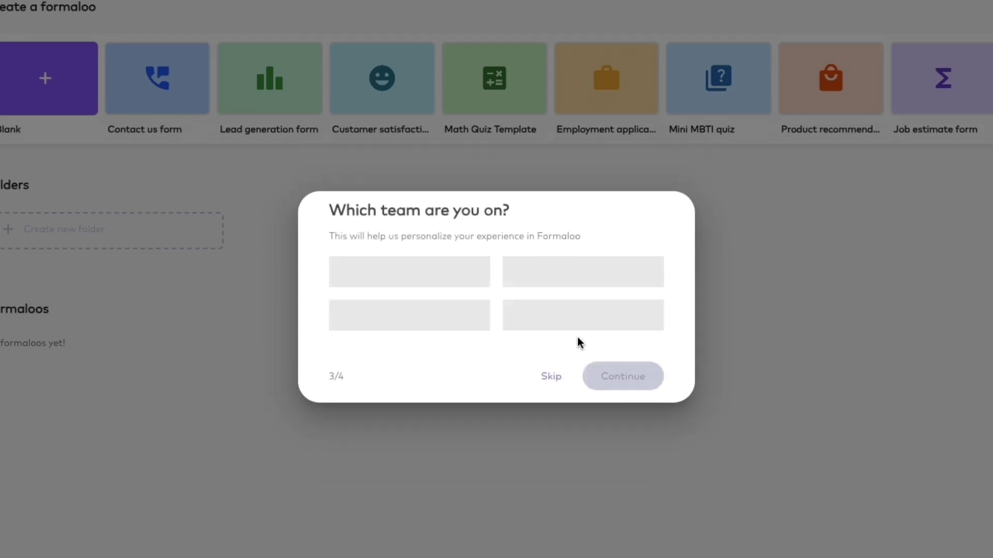
# - Answer the onboarding question about the team with Marketing and continue
pyautogui.moveTo(321, 118); pyautogui.dragTo(557, 104)
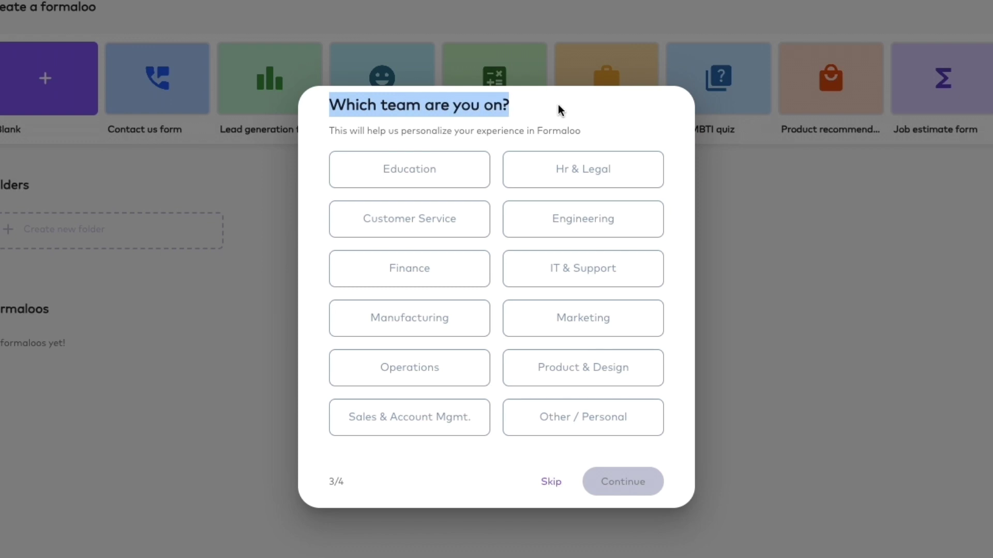
pyautogui.click(557, 105)
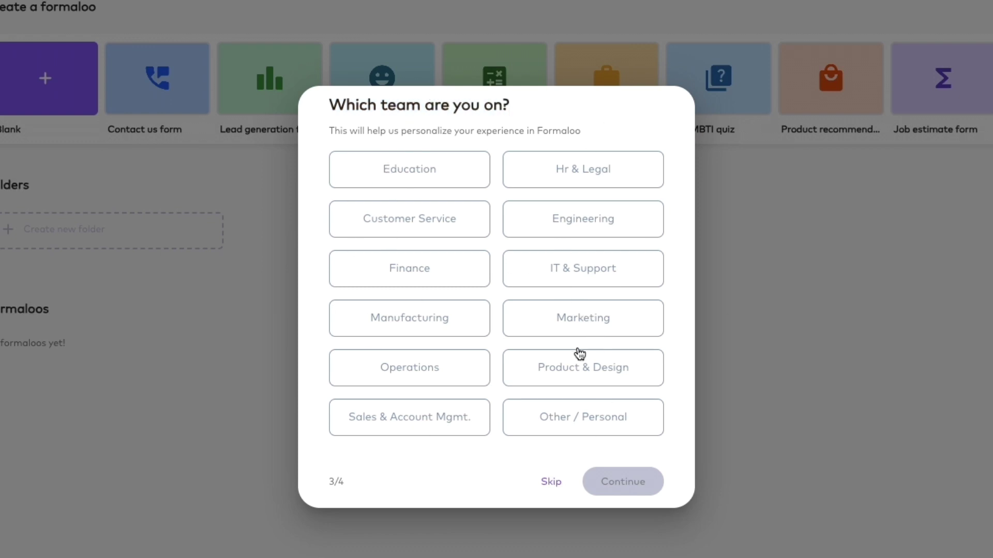
pyautogui.click(565, 317)
pyautogui.click(625, 480)
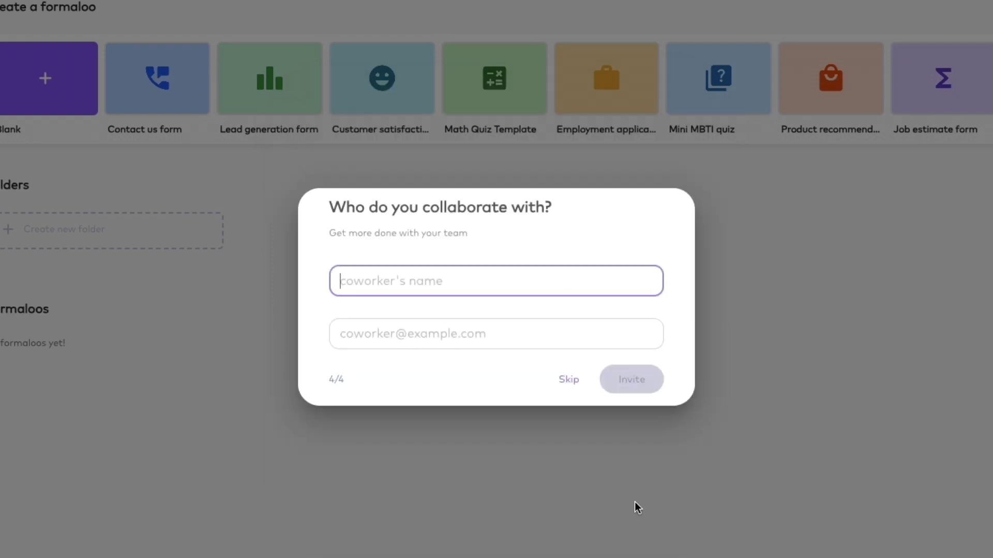
# - Skip the onboarding invitation of coworkers and proceed to the dashboard
pyautogui.moveTo(327, 219); pyautogui.dragTo(554, 211)
pyautogui.click(562, 252)
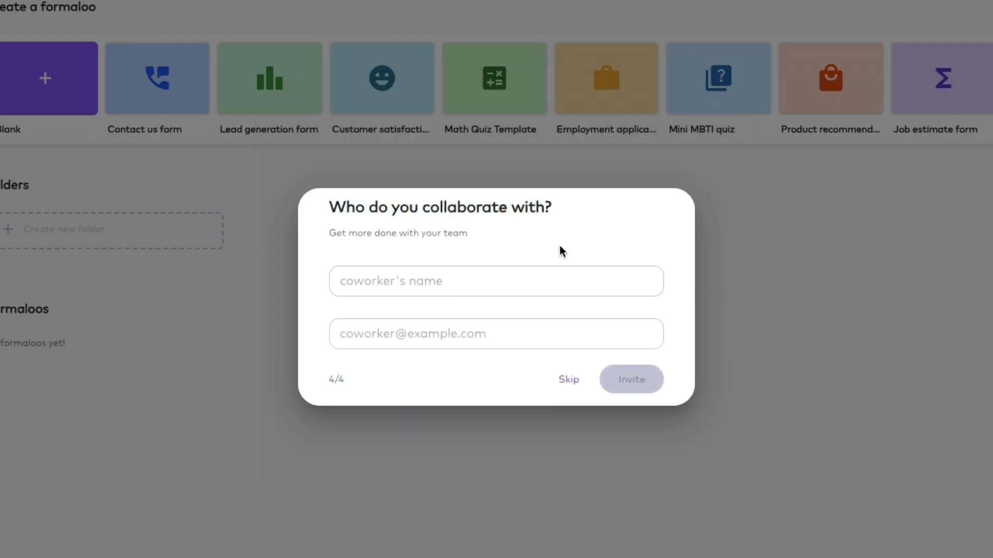
pyautogui.click(416, 330)
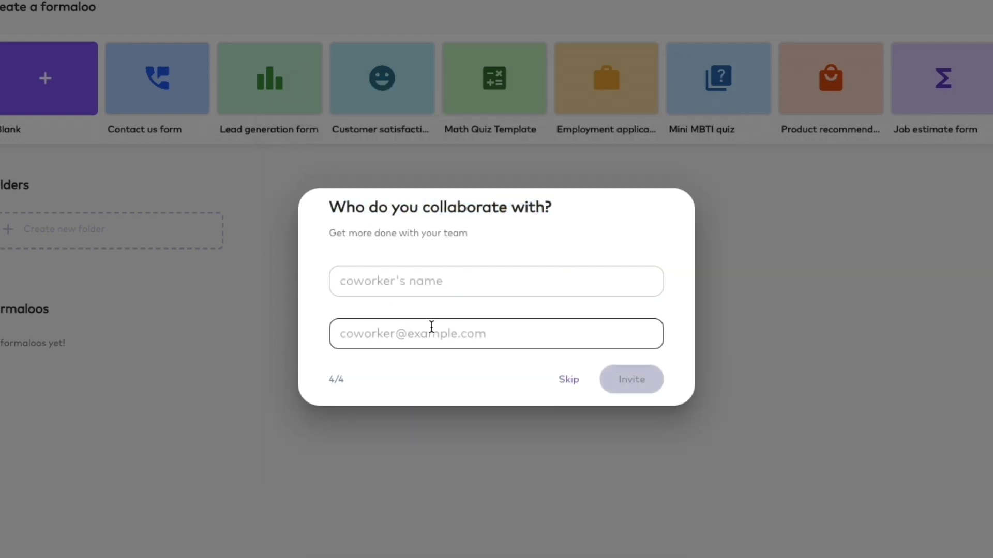
pyautogui.click(530, 302)
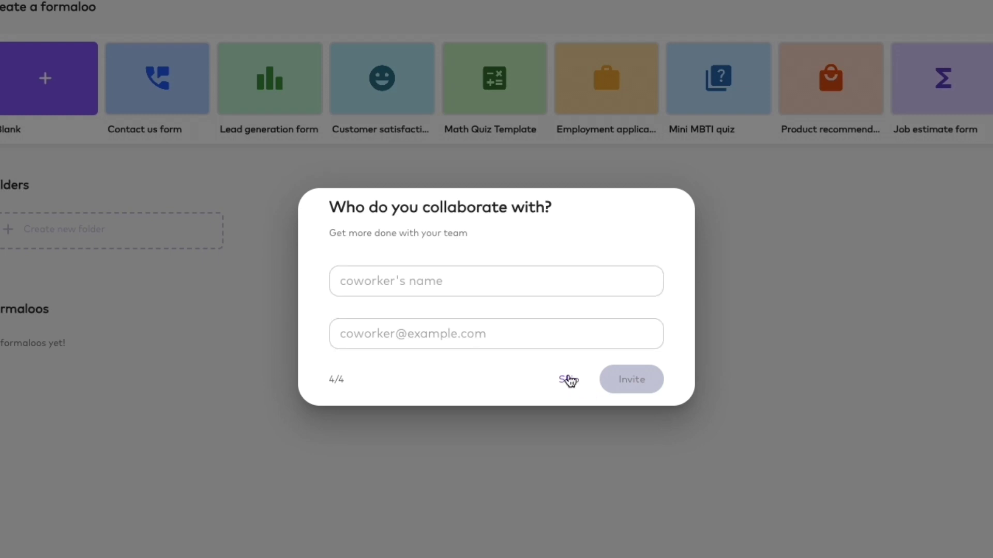
pyautogui.click(569, 381)
pyautogui.click(585, 449)
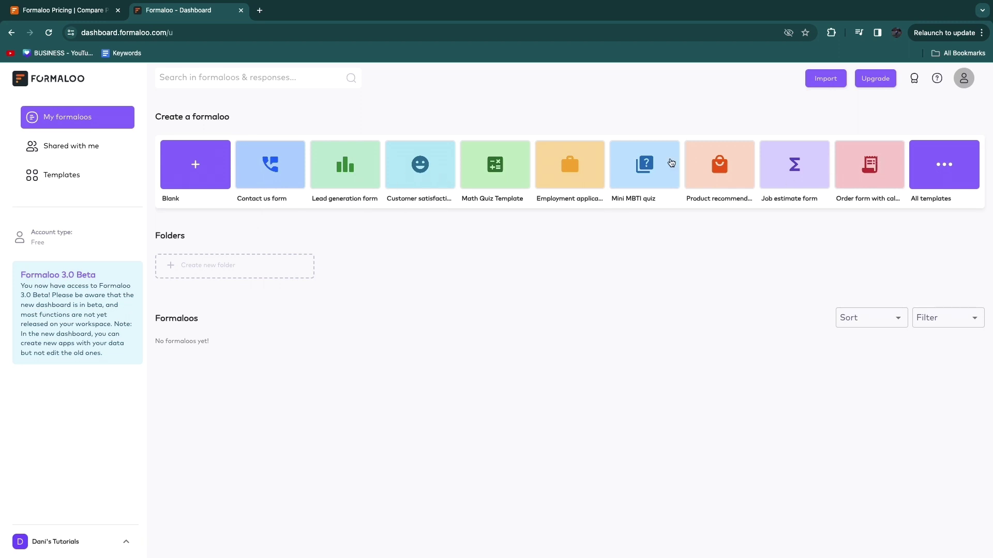
# - Open the template library and look over its categories
pyautogui.click(83, 180)
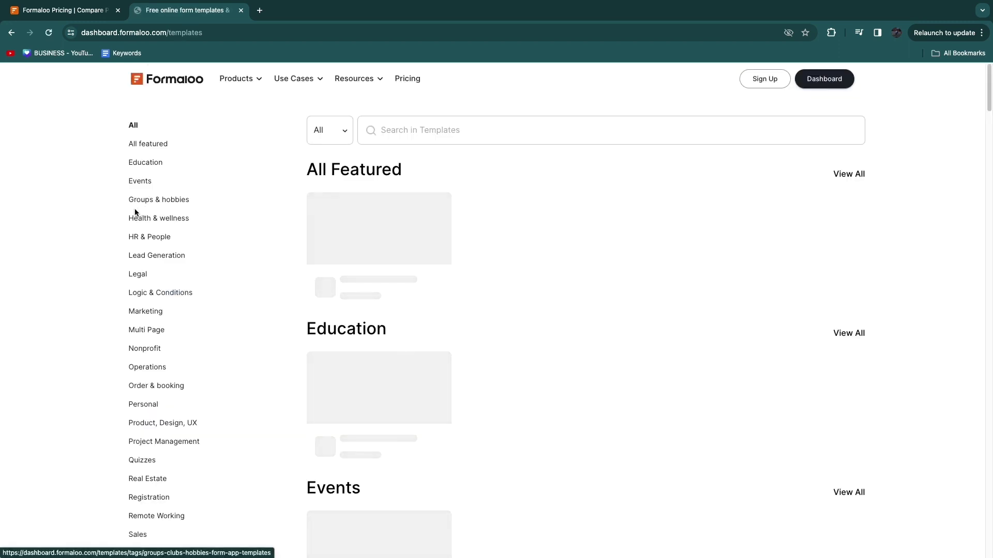
pyautogui.scroll(-3, 136, 473)
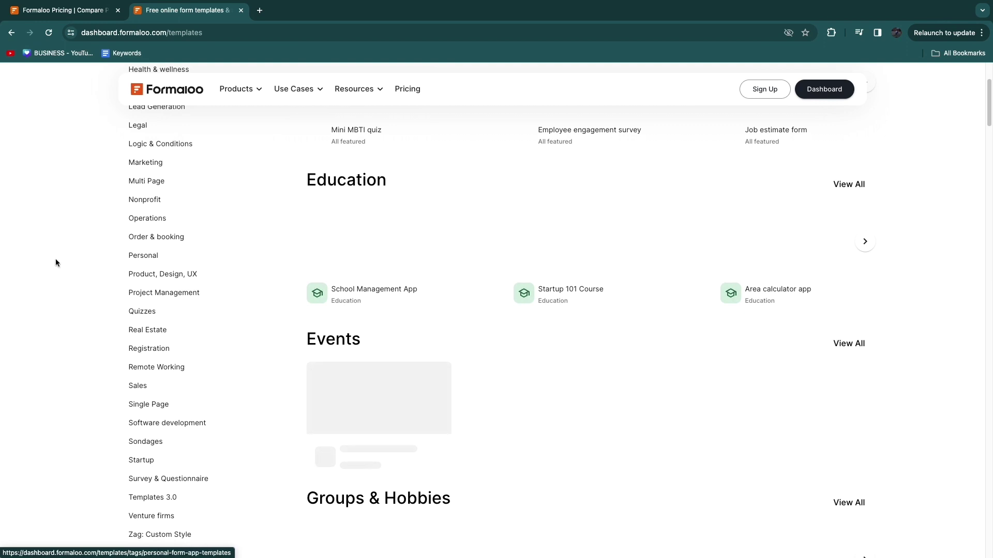
pyautogui.scroll(3, 184, 284)
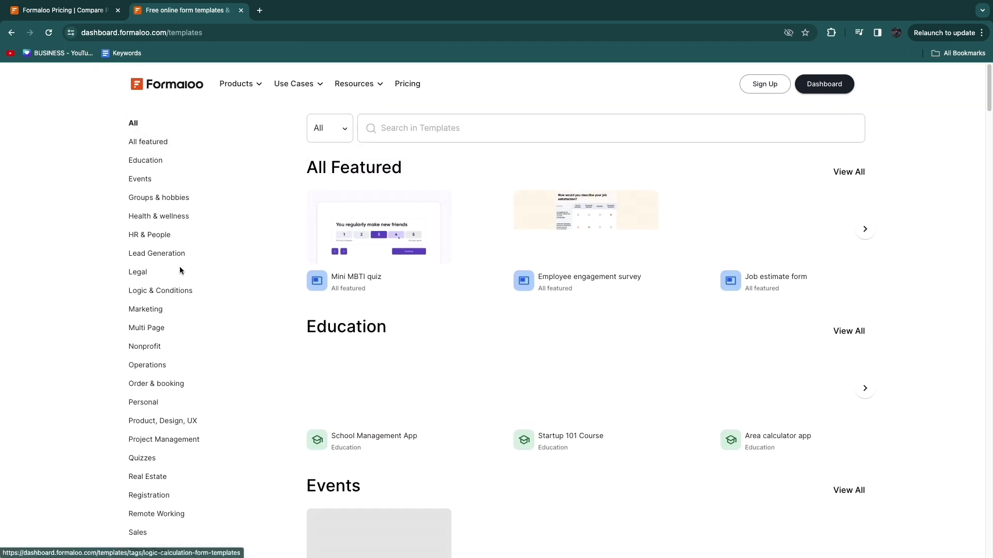
# - Create a form from the Customer satisfaction survey template in the Marketing category
pyautogui.click(151, 310)
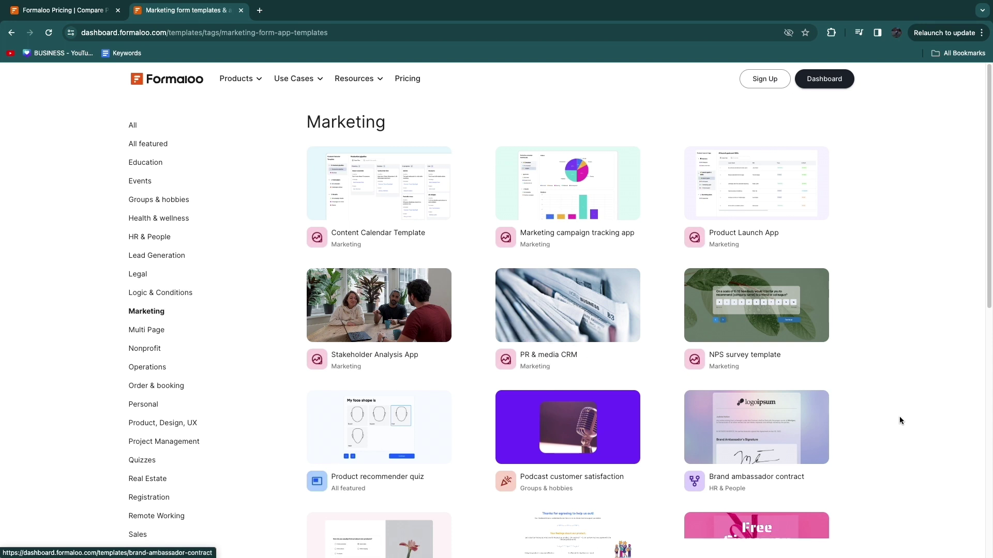
pyautogui.scroll(-1, 905, 398)
pyautogui.scroll(-3, 904, 398)
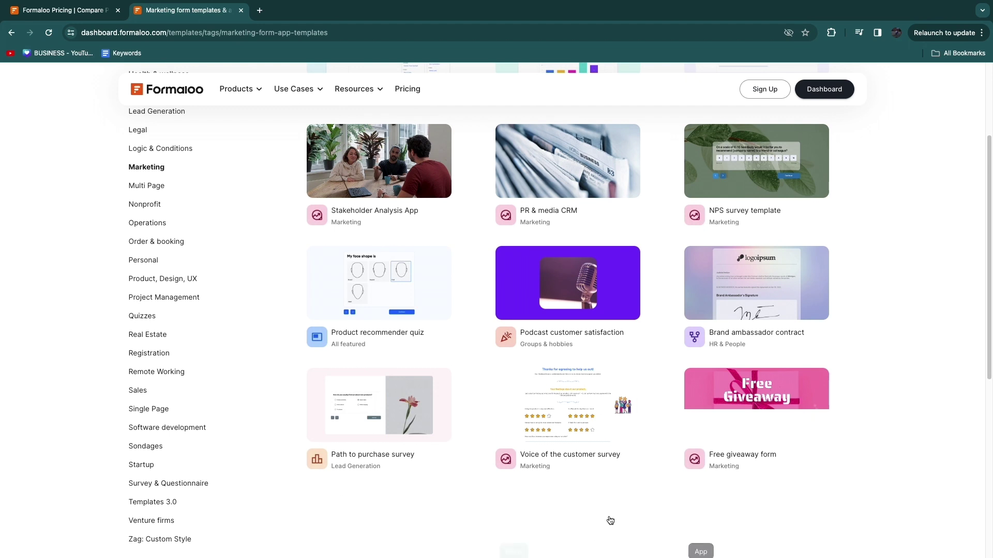
pyautogui.scroll(-5, 607, 521)
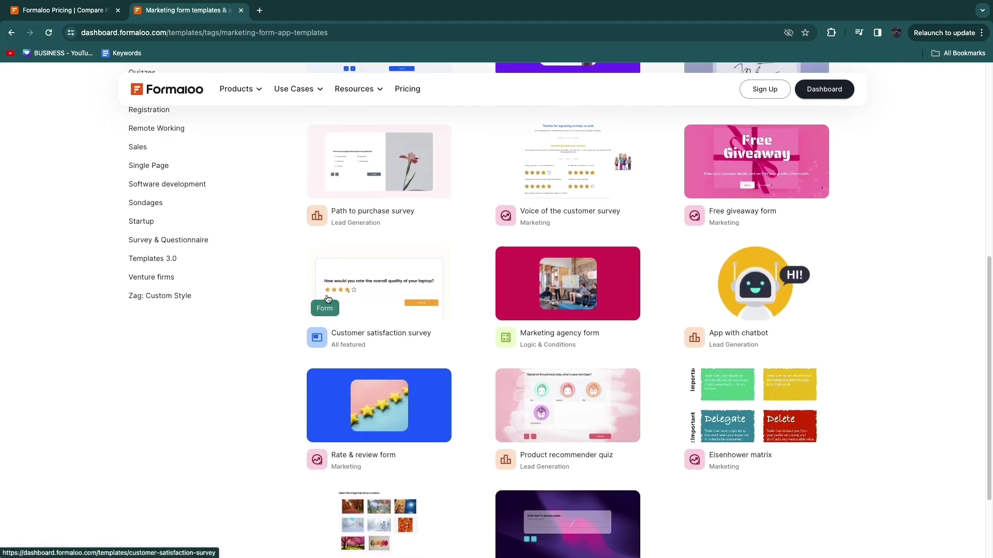
pyautogui.click(362, 310)
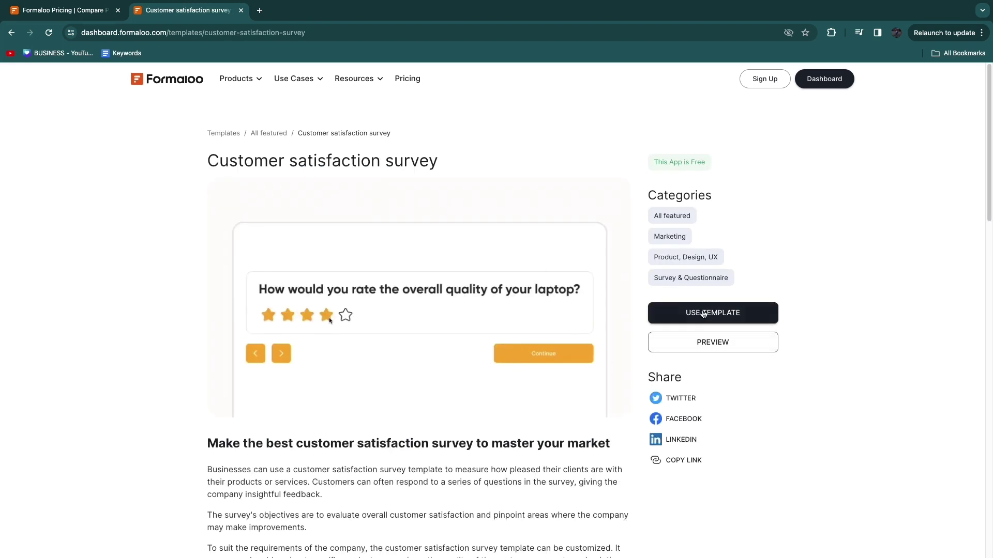
pyautogui.click(703, 313)
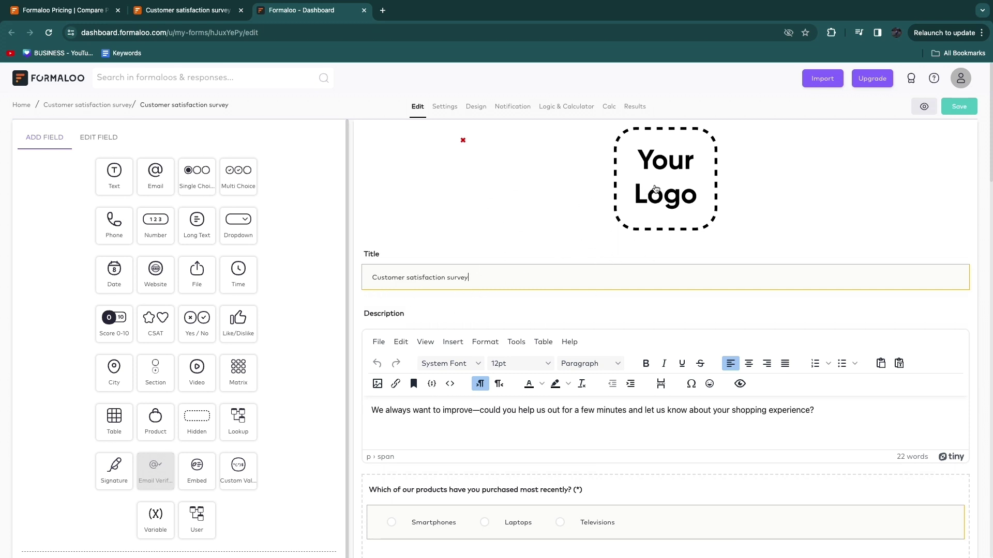
# - Replace the form's placeholder logo with the BUSINESS image ending in 2512.283.png from the Downloads folder
pyautogui.click(655, 188)
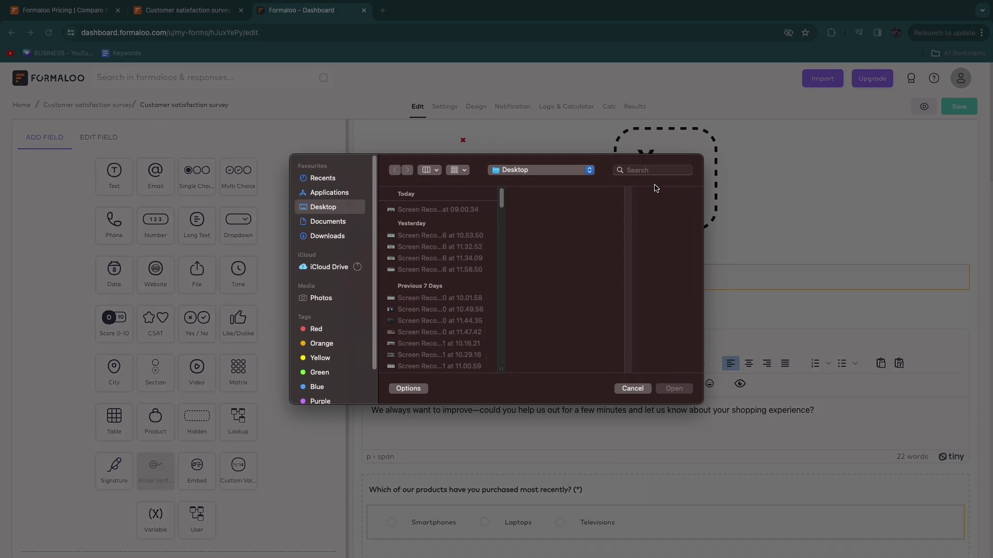
pyautogui.click(327, 237)
pyautogui.click(422, 244)
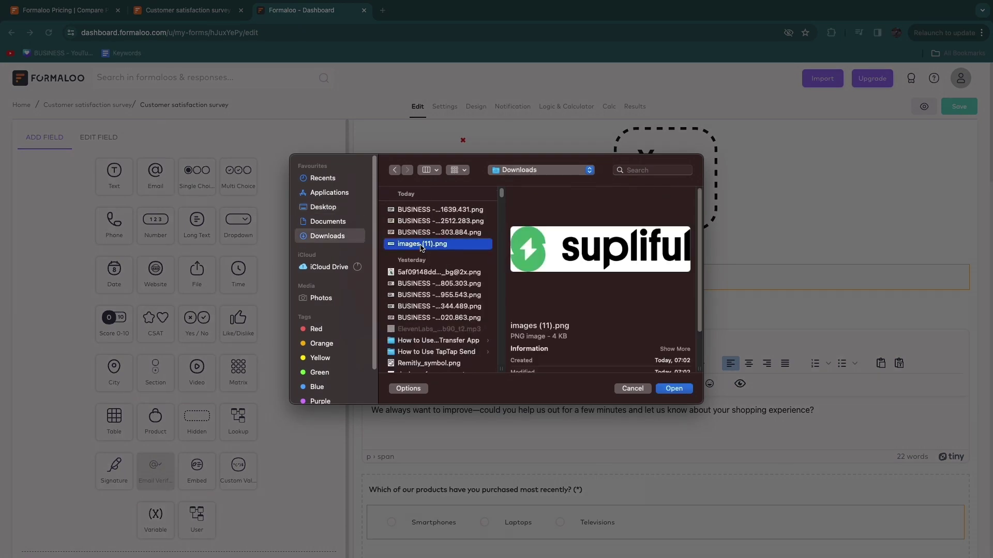
pyautogui.click(422, 222)
pyautogui.doubleClick(421, 223)
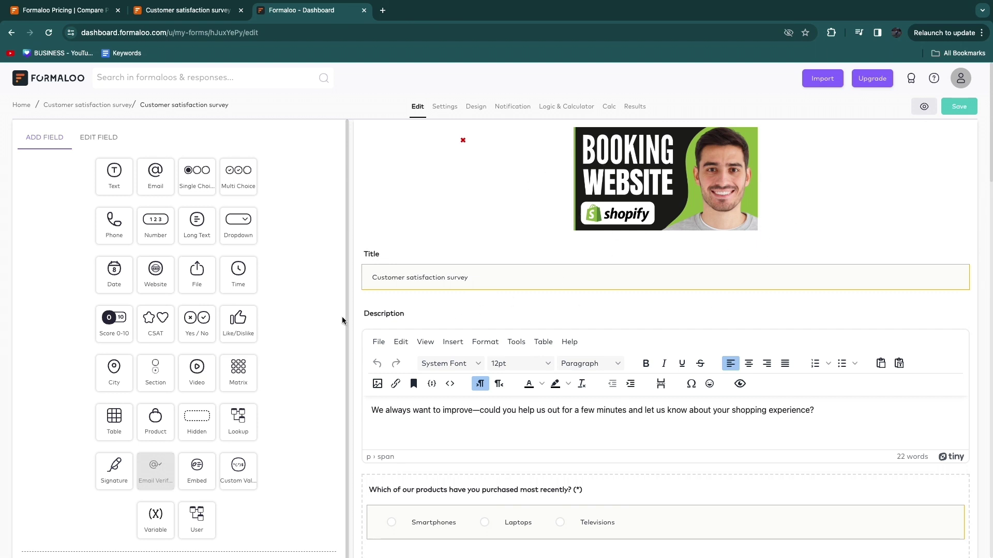
pyautogui.doubleClick(368, 255)
pyautogui.moveTo(370, 280); pyautogui.dragTo(510, 287)
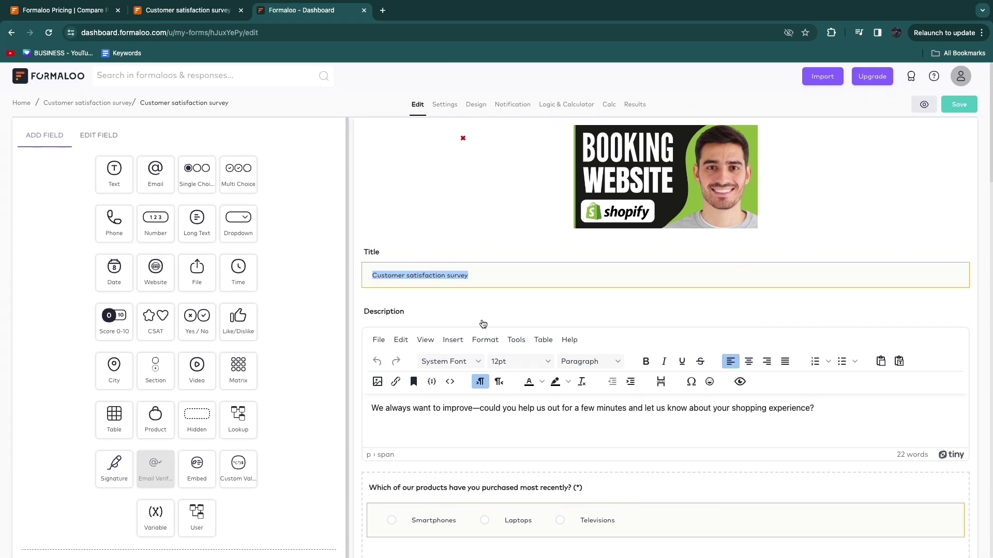
pyautogui.scroll(-1, 355, 286)
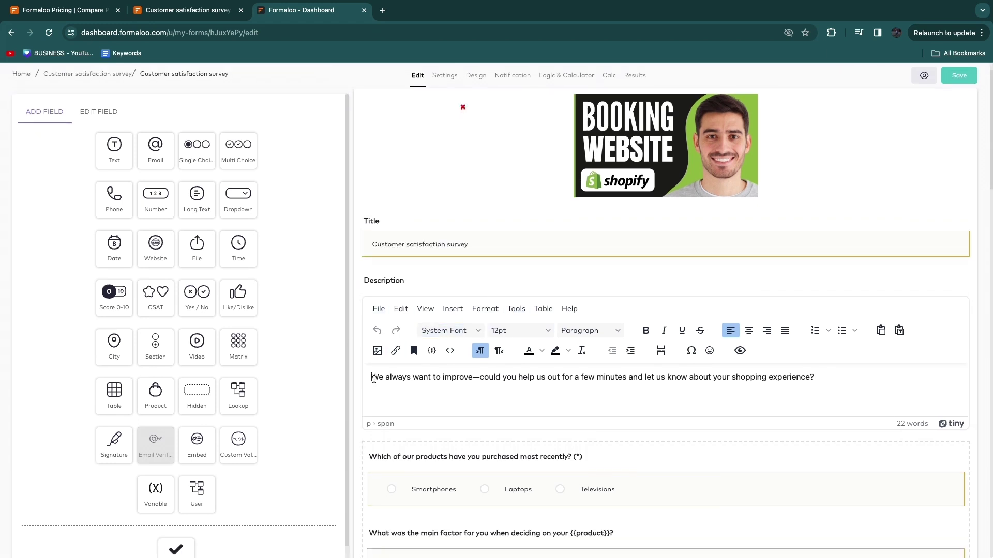
# - Move the words "a few" to the very beginning of the form's description text
pyautogui.tripleClick(374, 379)
pyautogui.moveTo(373, 379); pyautogui.dragTo(594, 380)
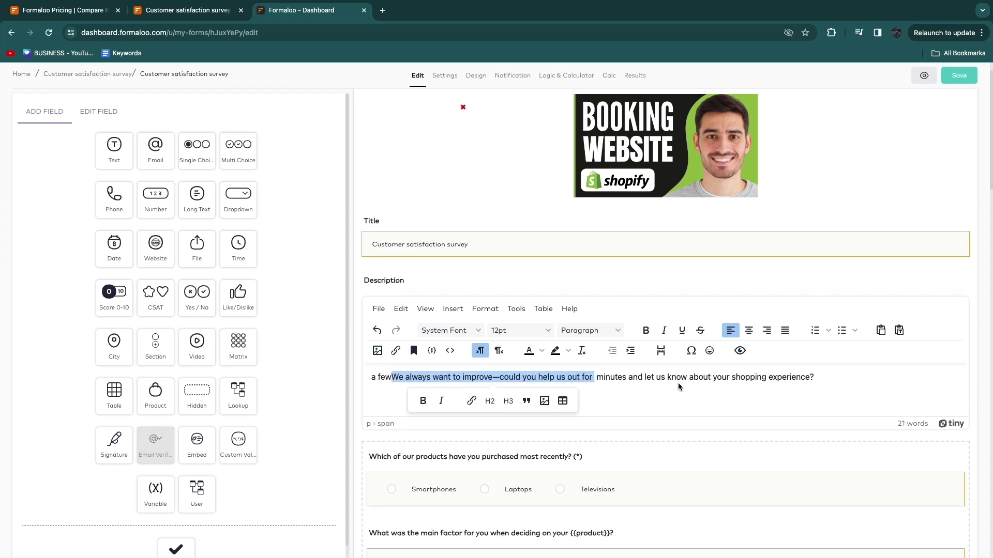
pyautogui.click(779, 396)
pyautogui.scroll(-3, 620, 411)
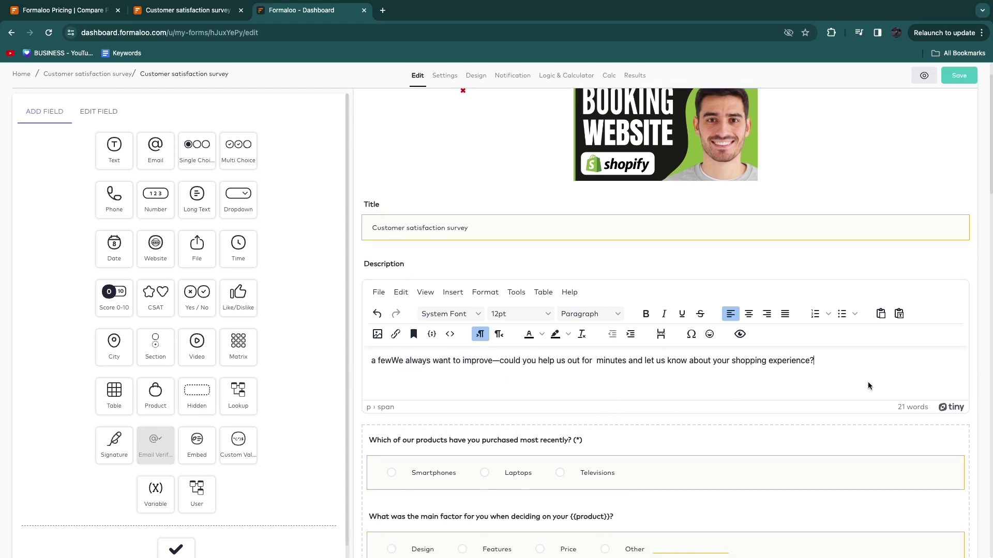
pyautogui.scroll(1, 818, 238)
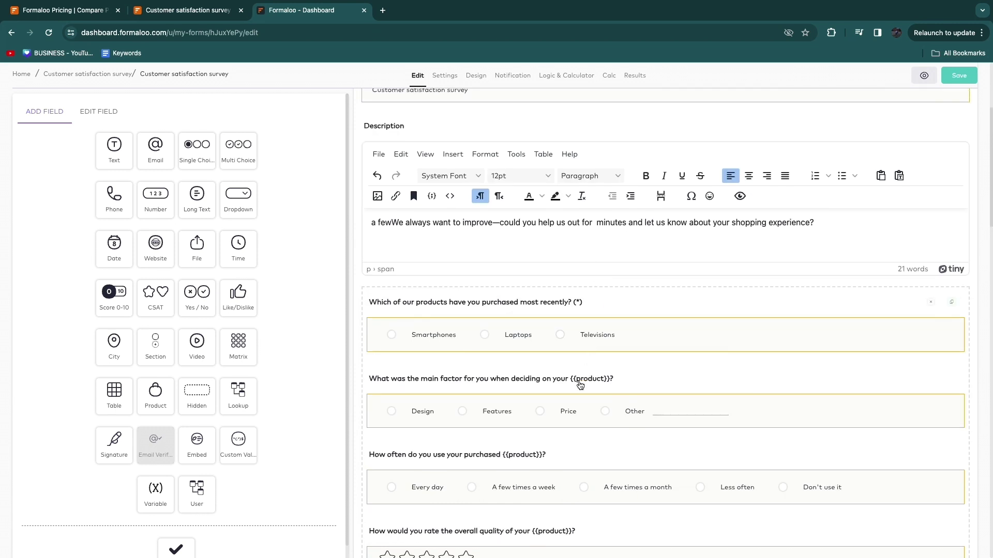
pyautogui.press('Home')
pyautogui.hotkey('shift', 'End')
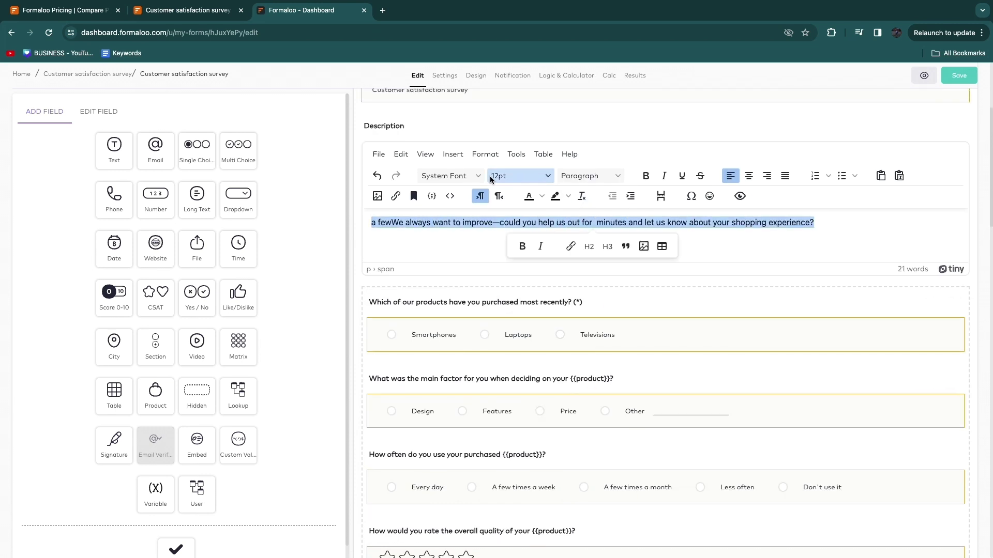
pyautogui.click(697, 220)
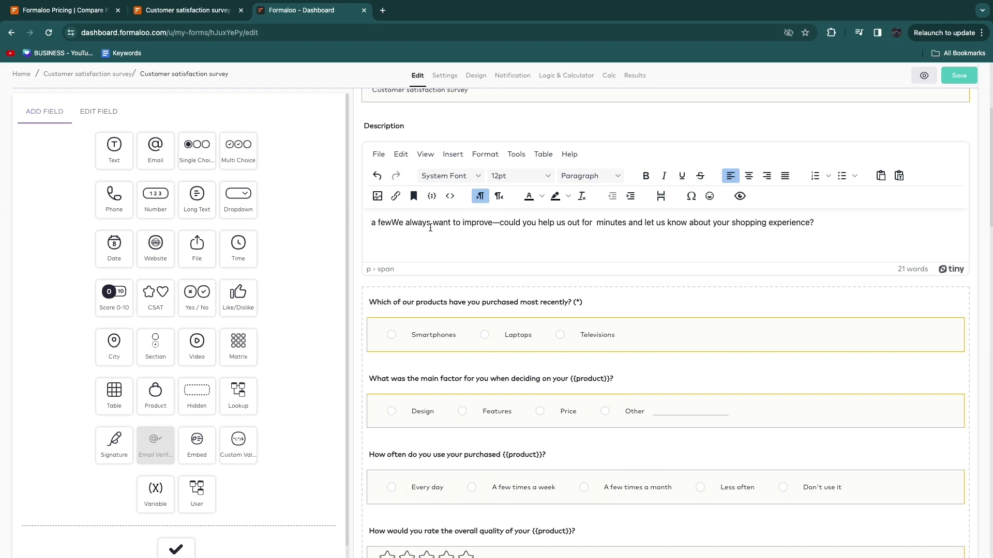
# - Remove the Televisions option from the question about the most recently purchased product and open its Smartphones option for editing
pyautogui.scroll(-3, 517, 336)
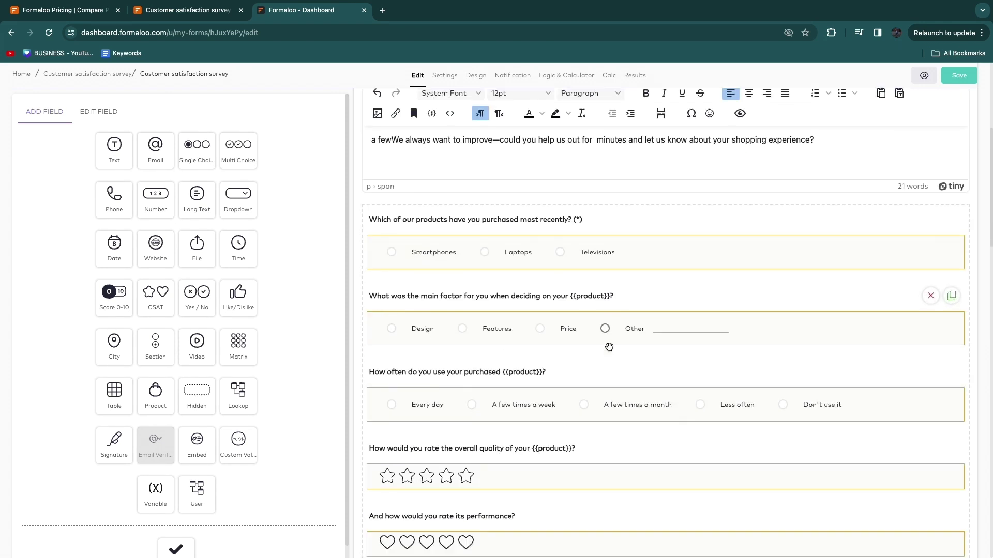
pyautogui.scroll(1, 573, 360)
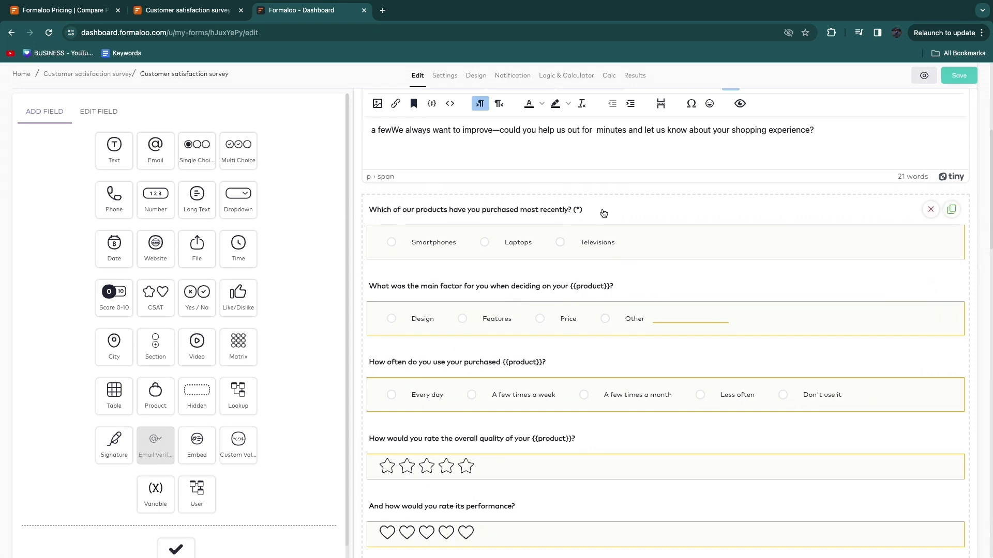
pyautogui.click(841, 251)
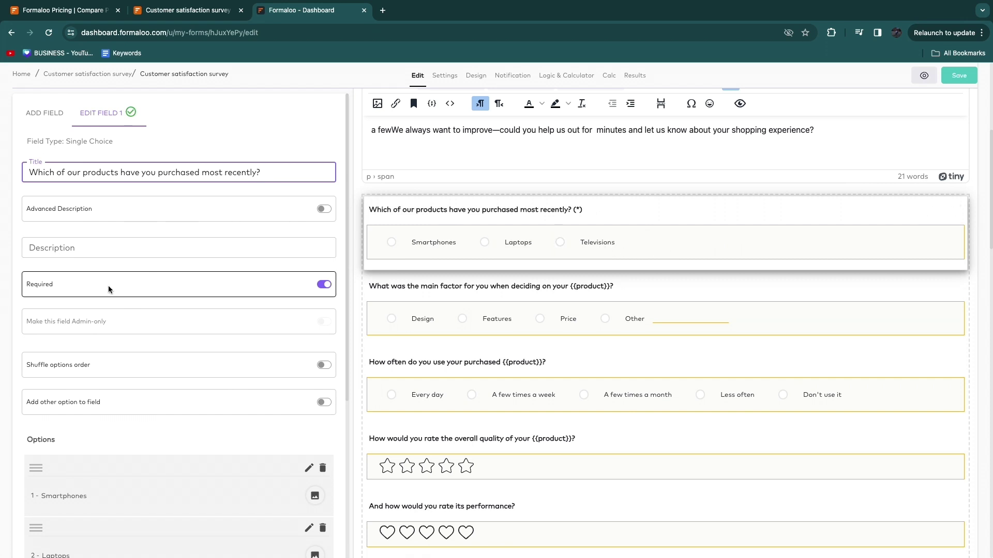
pyautogui.scroll(-5, 90, 261)
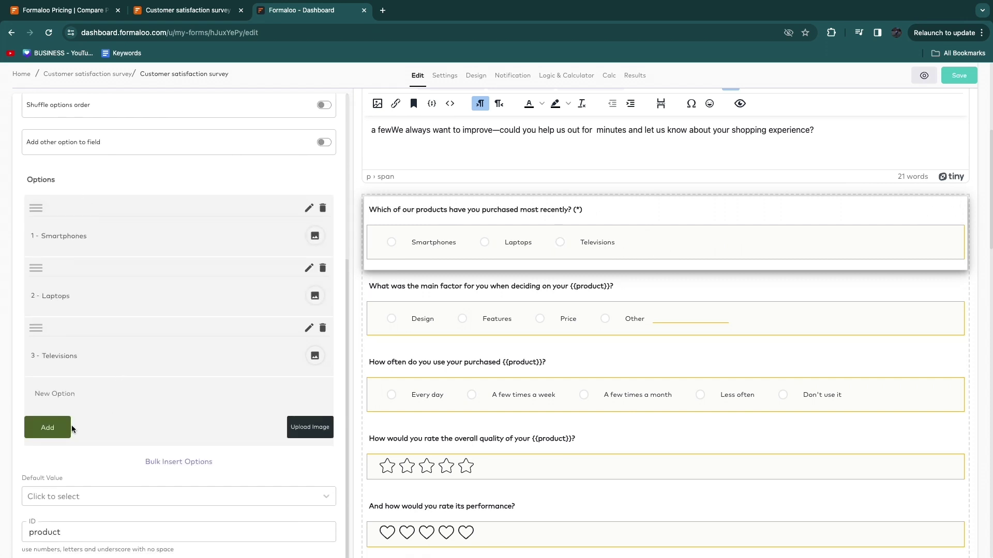
pyautogui.click(77, 397)
pyautogui.click(319, 329)
pyautogui.click(308, 260)
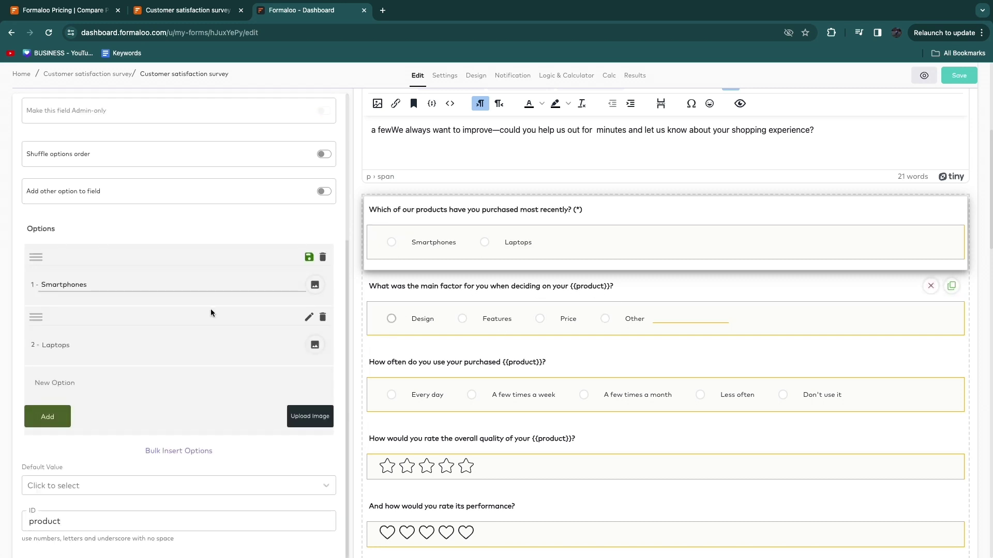
pyautogui.click(455, 290)
pyautogui.click(732, 223)
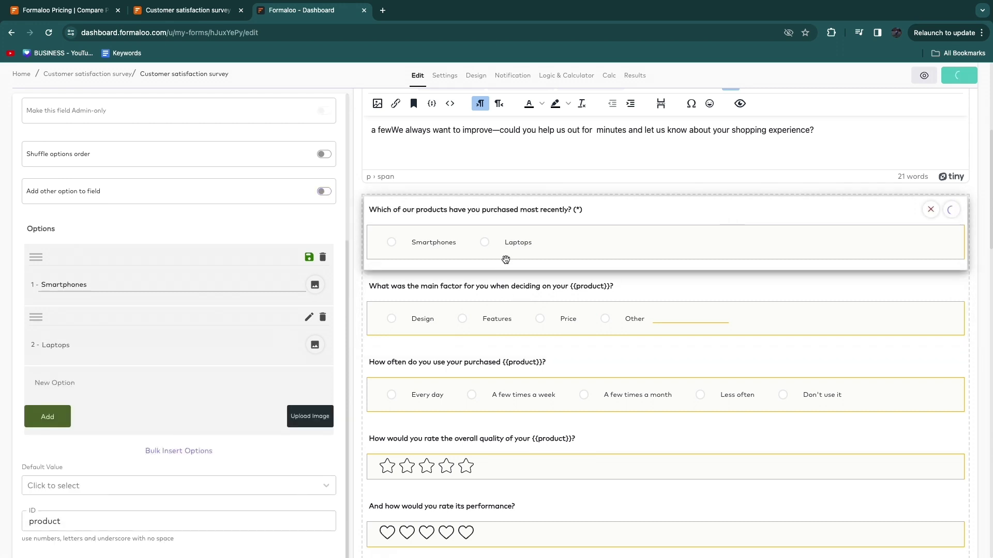
pyautogui.click(362, 309)
# - Delete the question "And how would you rate its performance?" from the form
pyautogui.scroll(-3, 444, 372)
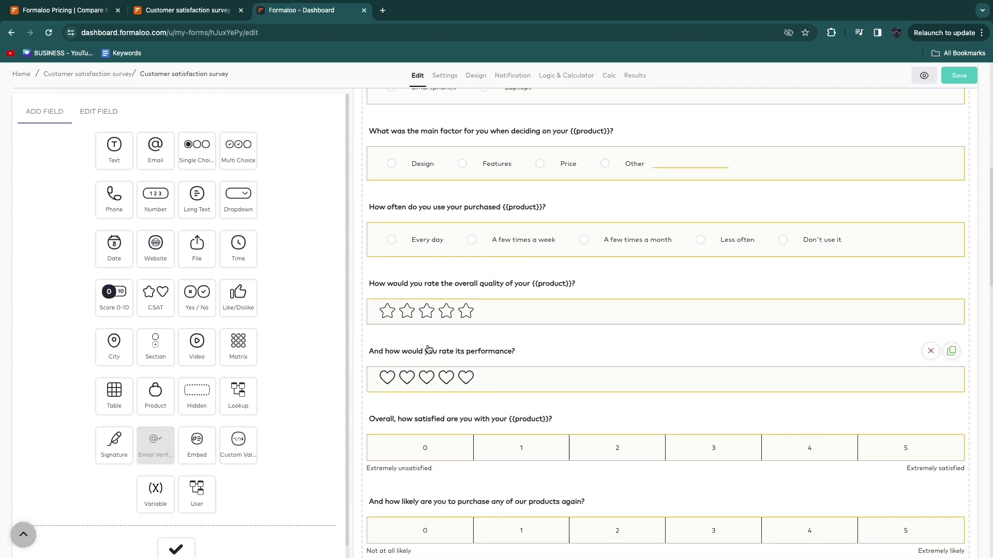
pyautogui.click(930, 351)
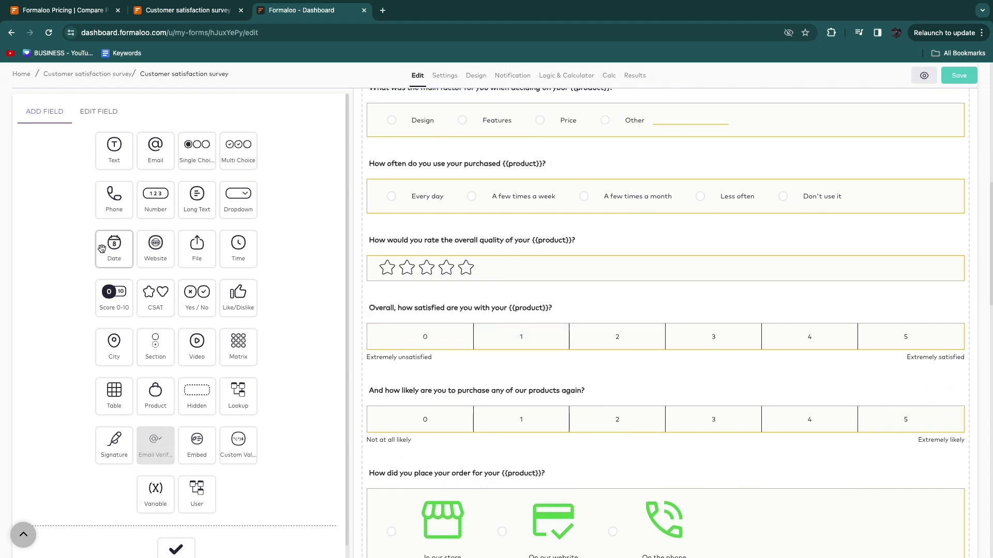
# - Insert a Text field above the overall quality rating question and delete it again
pyautogui.moveTo(113, 149); pyautogui.dragTo(466, 261)
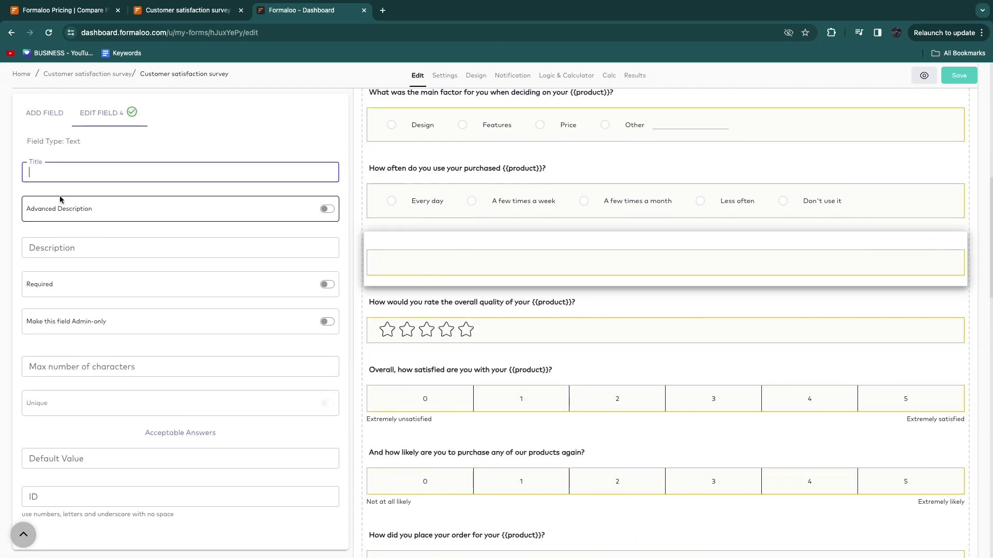
pyautogui.moveTo(831, 261)
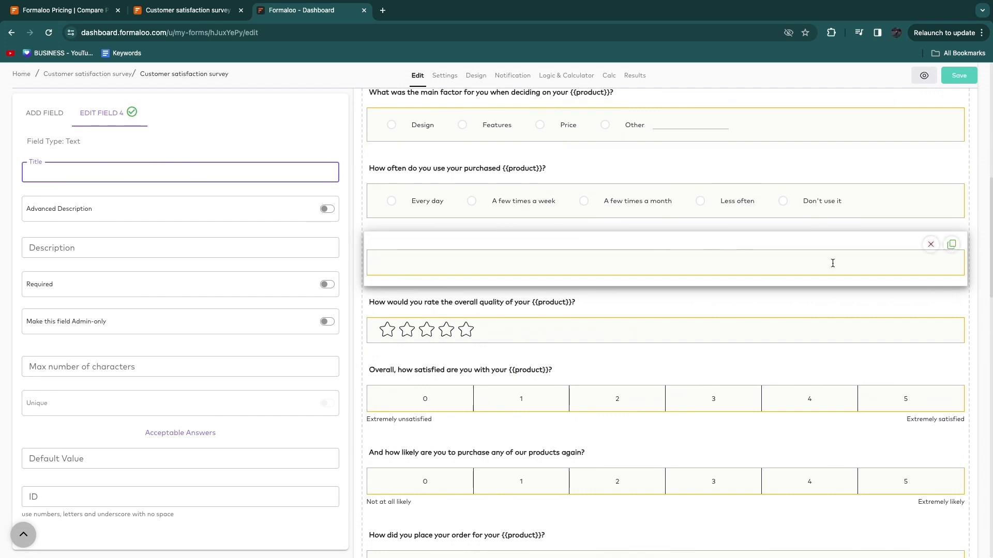
pyautogui.click(933, 247)
pyautogui.click(666, 260)
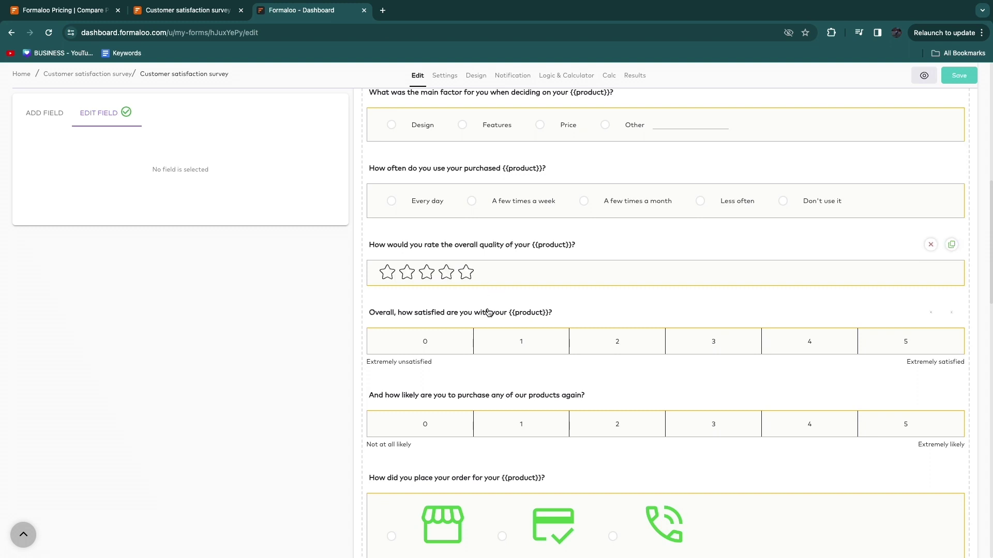
# - Review the rest of the form, from the remaining questions to the success message and submit button text
pyautogui.scroll(-7, 489, 313)
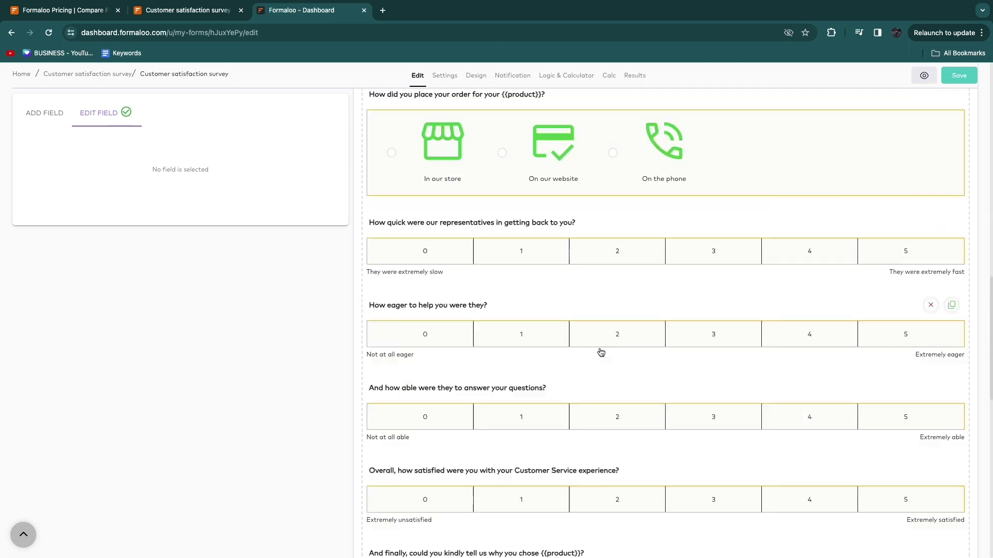
pyautogui.scroll(-10, 601, 352)
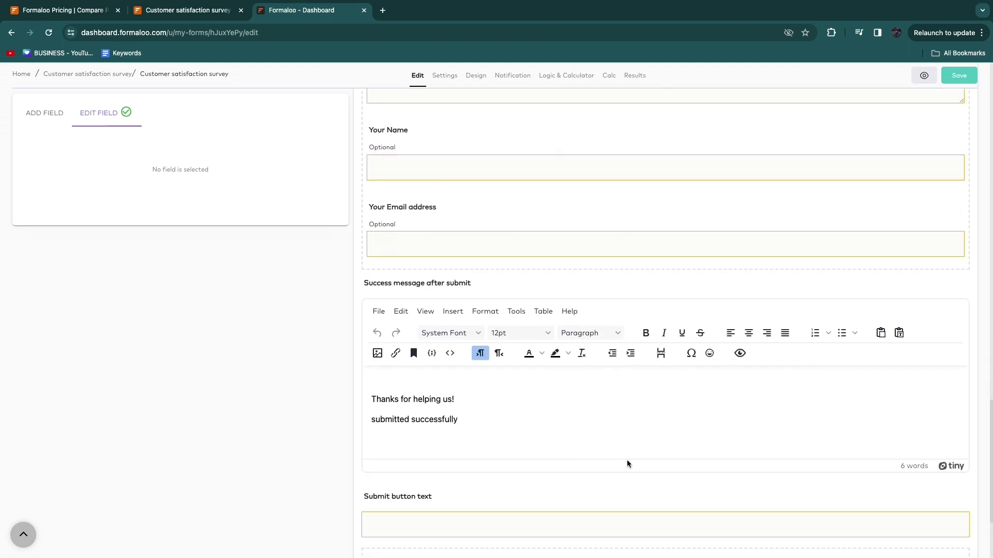
pyautogui.scroll(4, 794, 219)
pyautogui.scroll(-7, 710, 350)
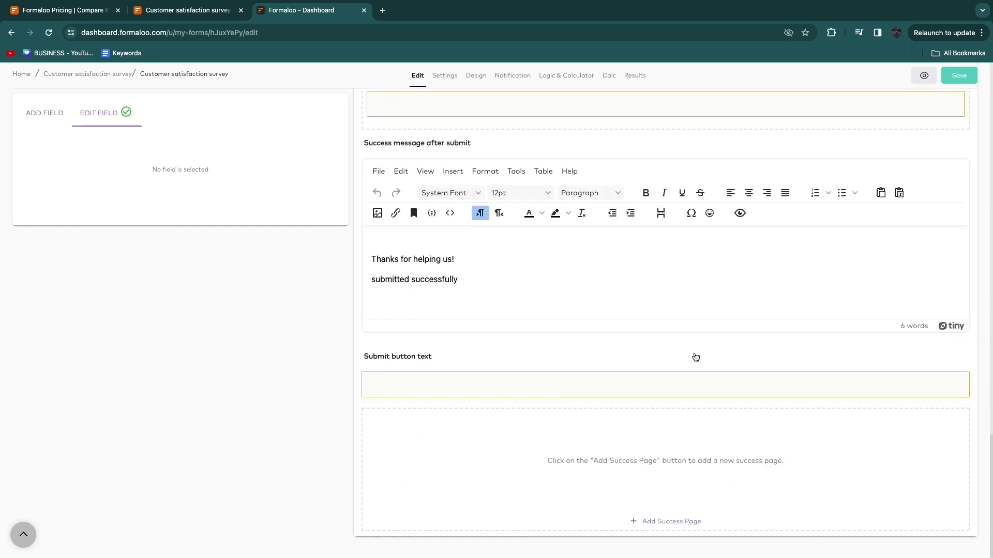
pyautogui.scroll(2, 643, 333)
pyautogui.scroll(2, 643, 334)
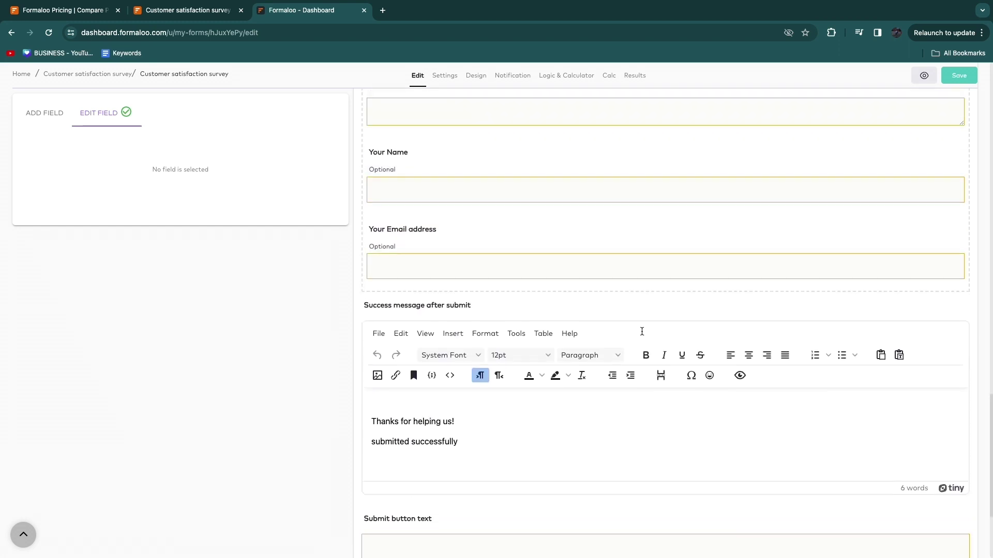
# - Save the form's changes and open its sharing page for use in a website
pyautogui.click(947, 78)
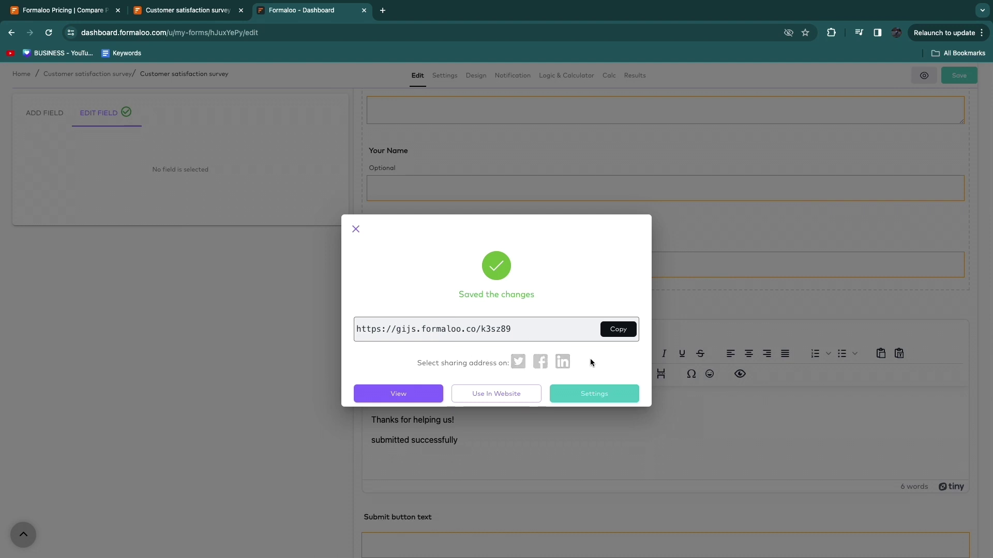
pyautogui.click(499, 396)
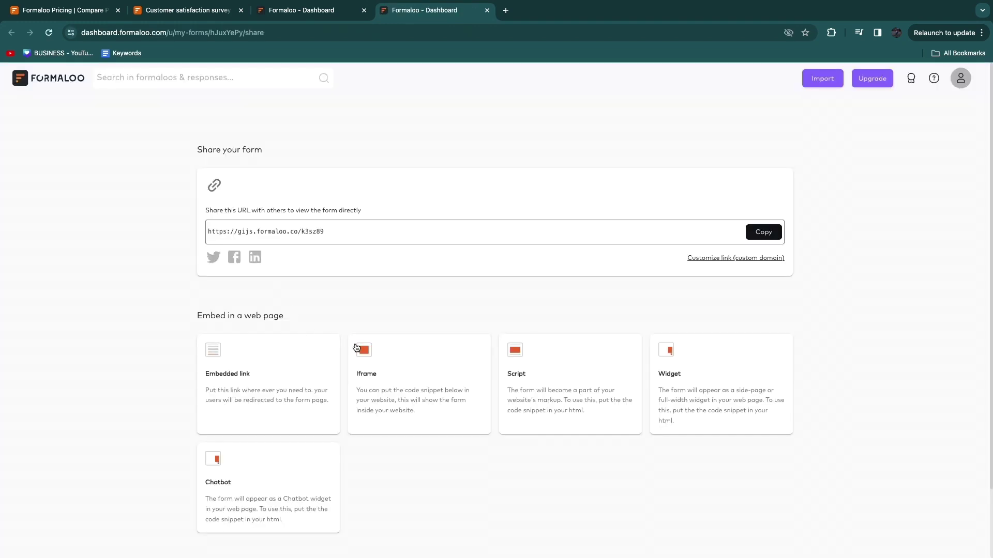
pyautogui.moveTo(104, 243); pyautogui.dragTo(202, 228)
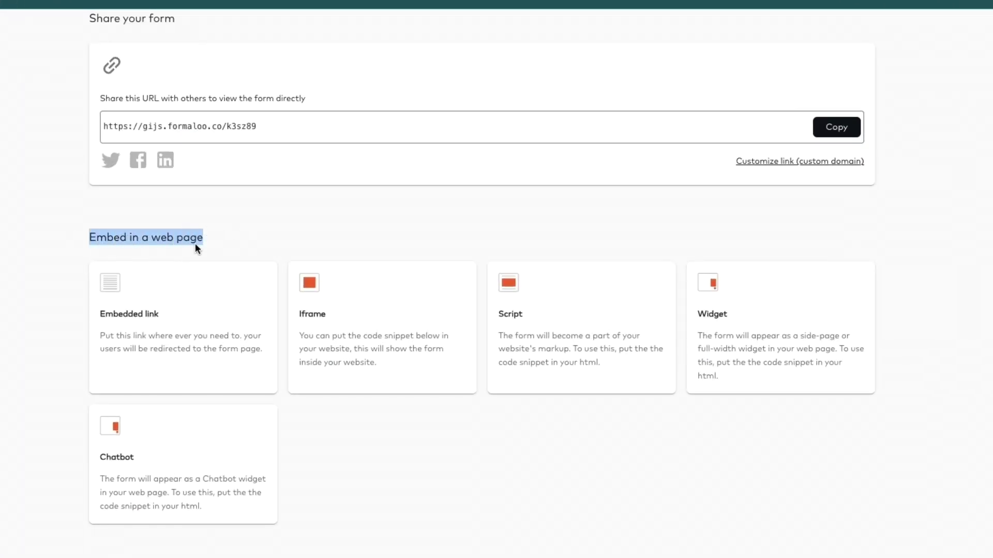
pyautogui.click(31, 294)
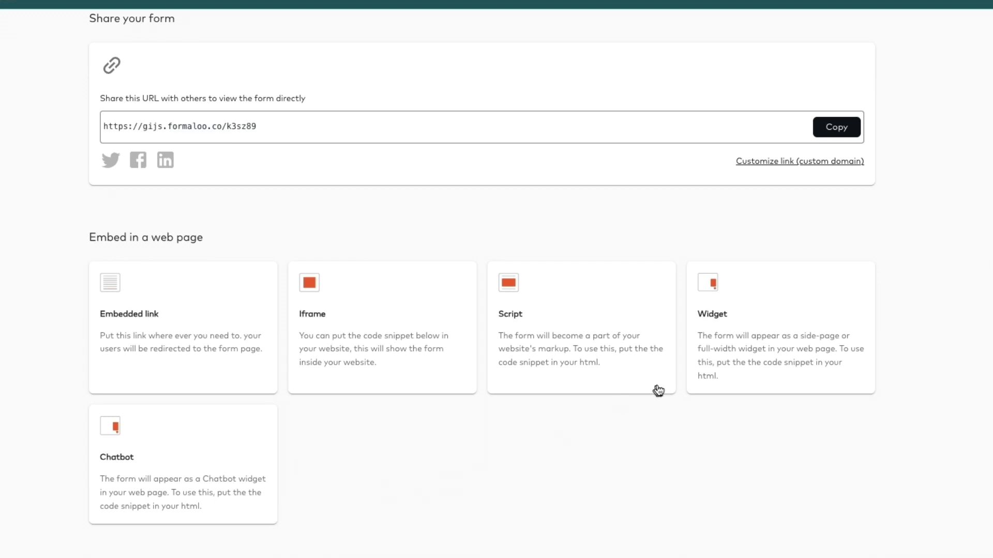
# - Choose the Widget embed mode and open the survey widget in the web page preview
pyautogui.click(736, 323)
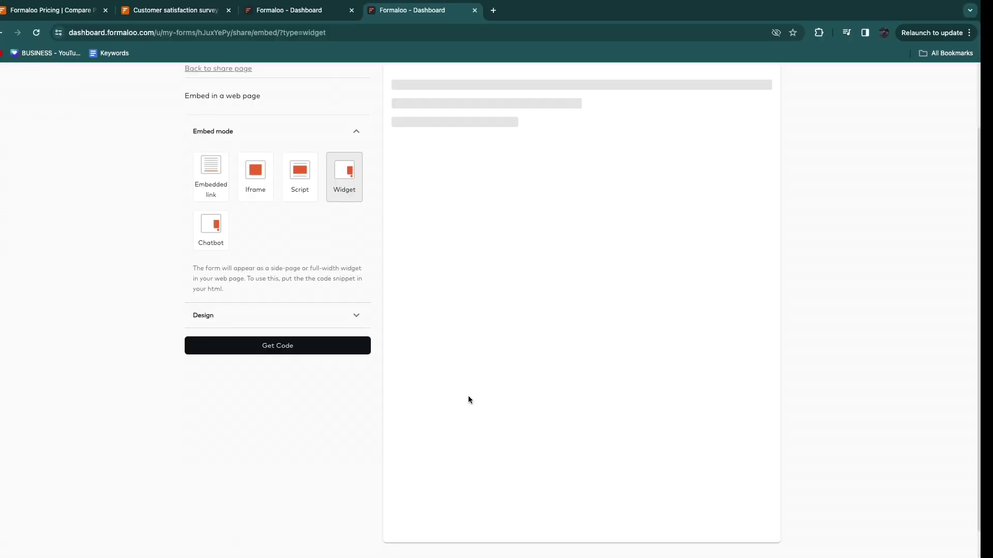
pyautogui.scroll(1, 469, 399)
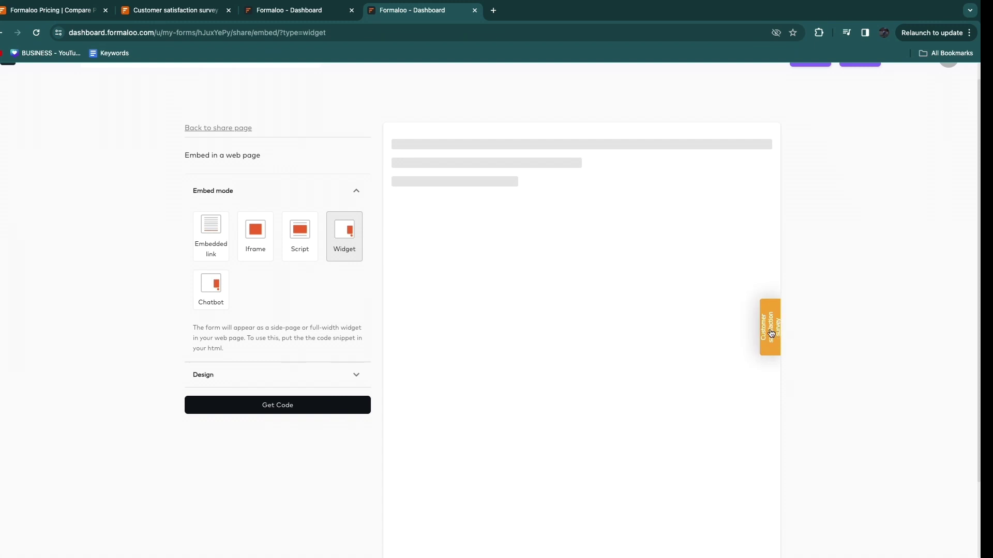
pyautogui.click(773, 337)
pyautogui.scroll(-1, 654, 419)
pyautogui.scroll(-2, 654, 419)
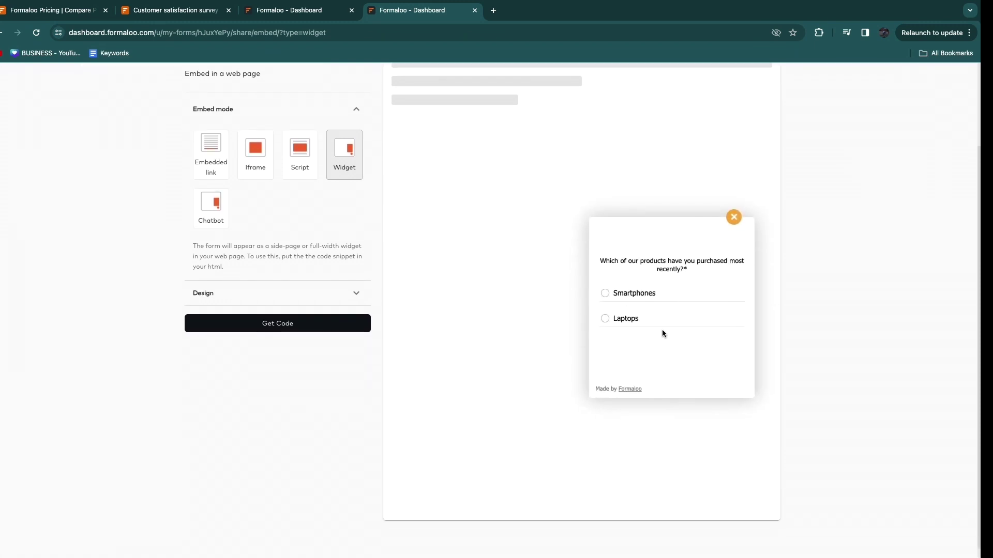
# - Switch the embed mode to Script and continue through the first pages of the form preview
pyautogui.click(301, 153)
pyautogui.scroll(3, 429, 313)
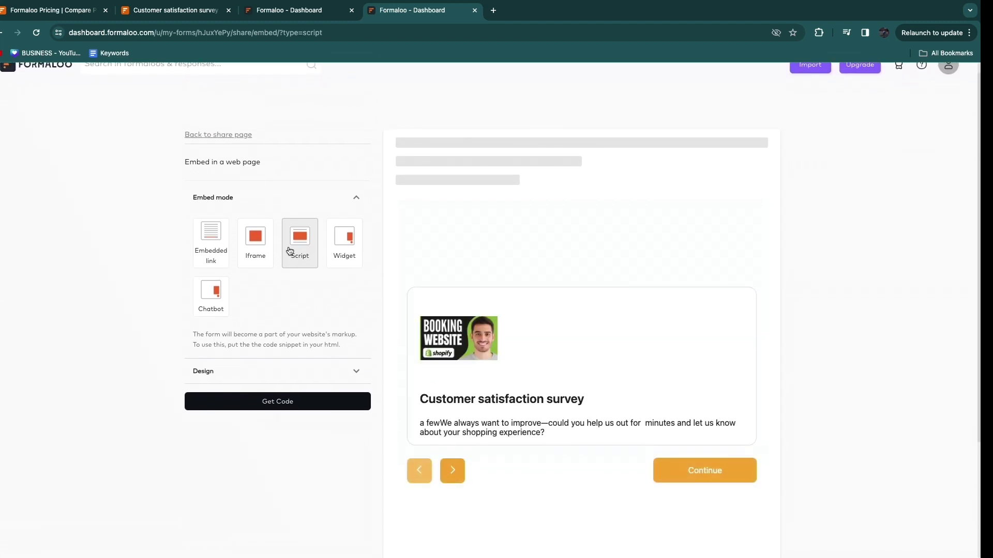
pyautogui.click(671, 478)
pyautogui.click(463, 386)
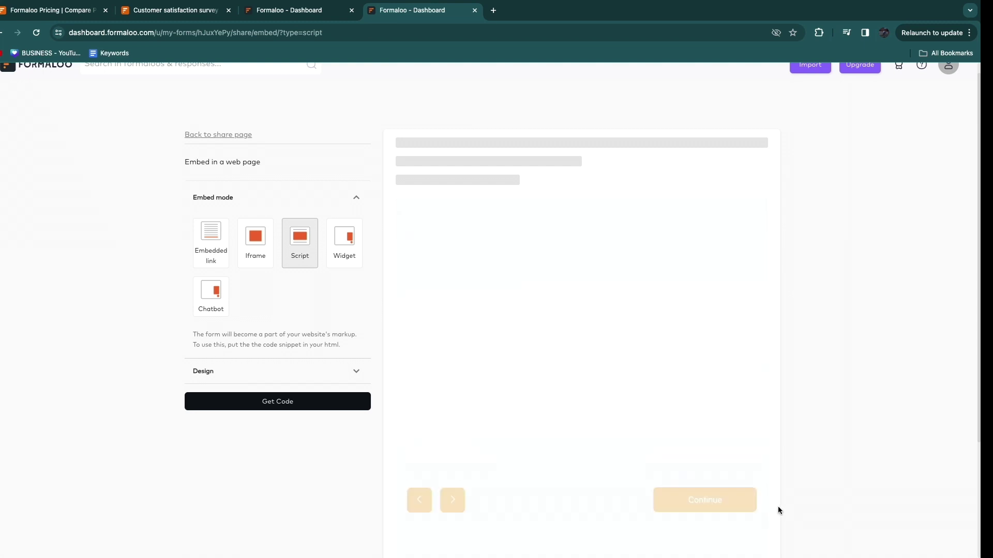
pyautogui.click(683, 498)
# - Switch the embed mode to Chatbot and open the survey chatbot in the web page preview
pyautogui.click(212, 321)
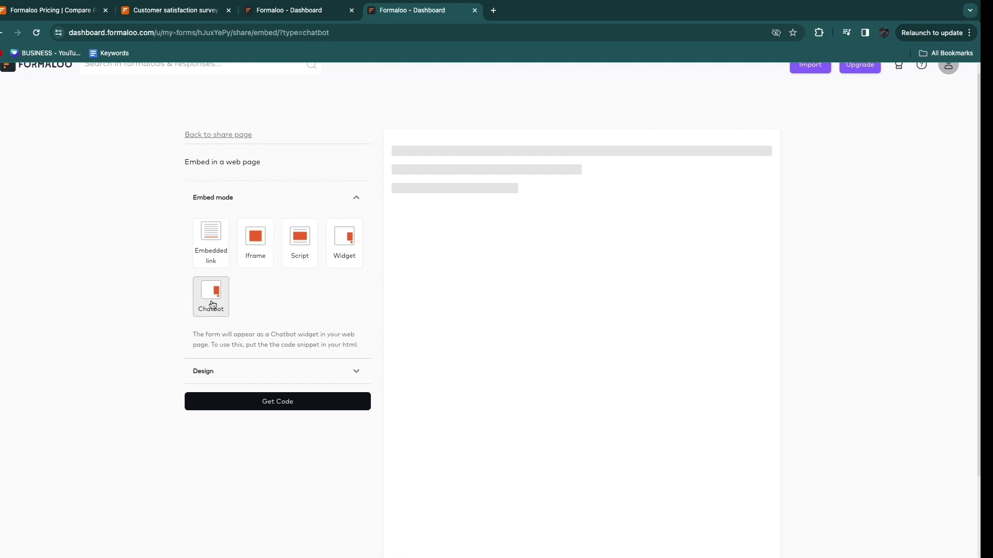
pyautogui.scroll(-1, 635, 365)
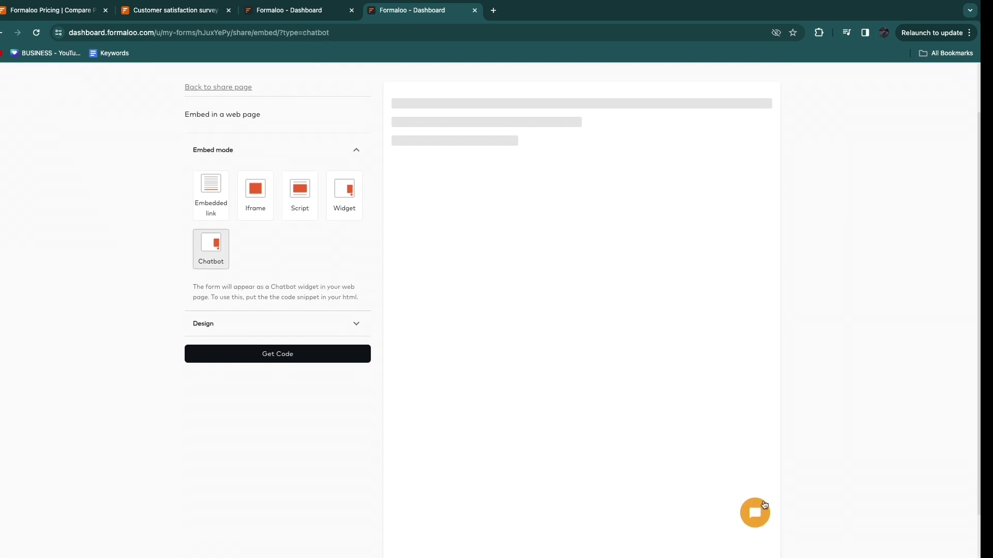
pyautogui.click(755, 513)
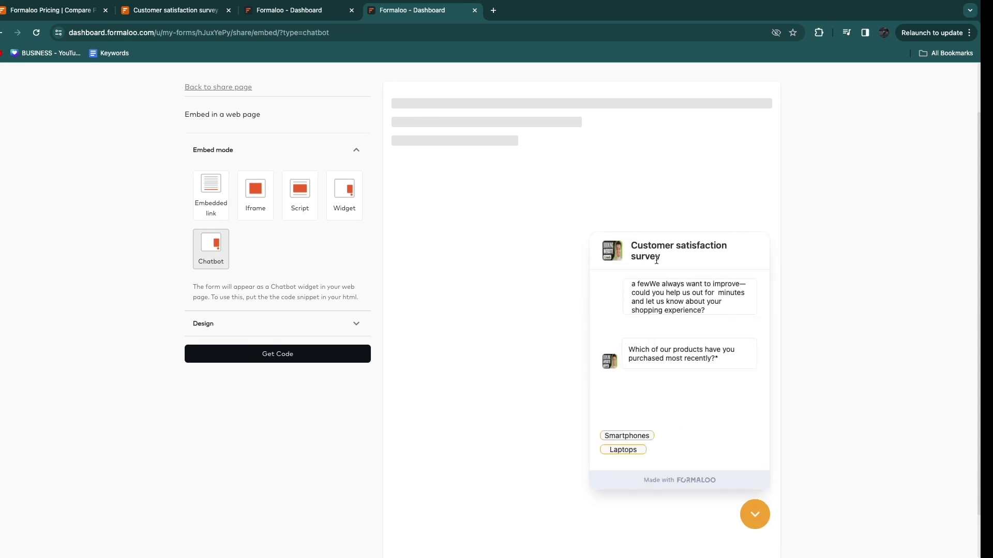
pyautogui.moveTo(631, 246); pyautogui.dragTo(712, 311)
pyautogui.click(722, 376)
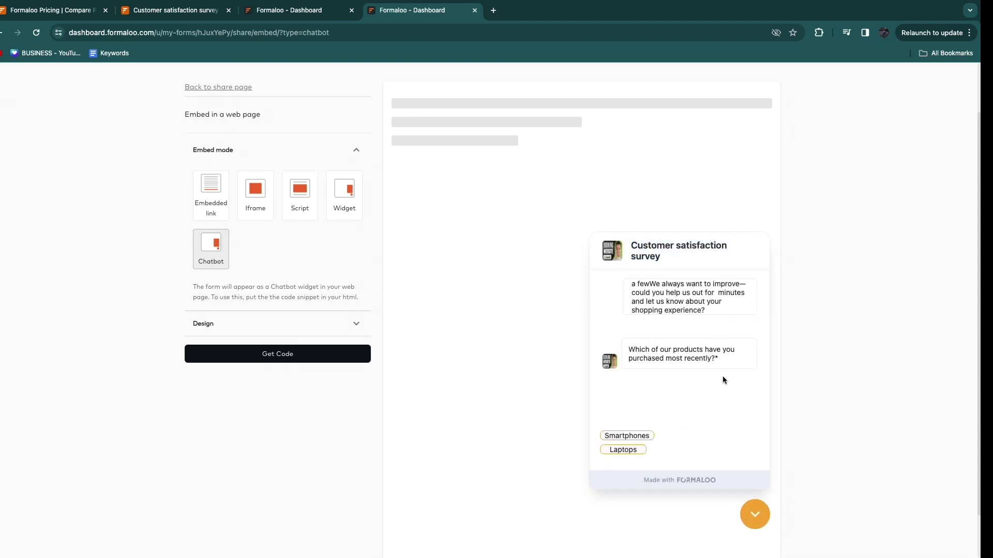
# - Answer the chatbot's product question with Smartphones and its usage question with A few times a week
pyautogui.click(636, 437)
pyautogui.click(622, 411)
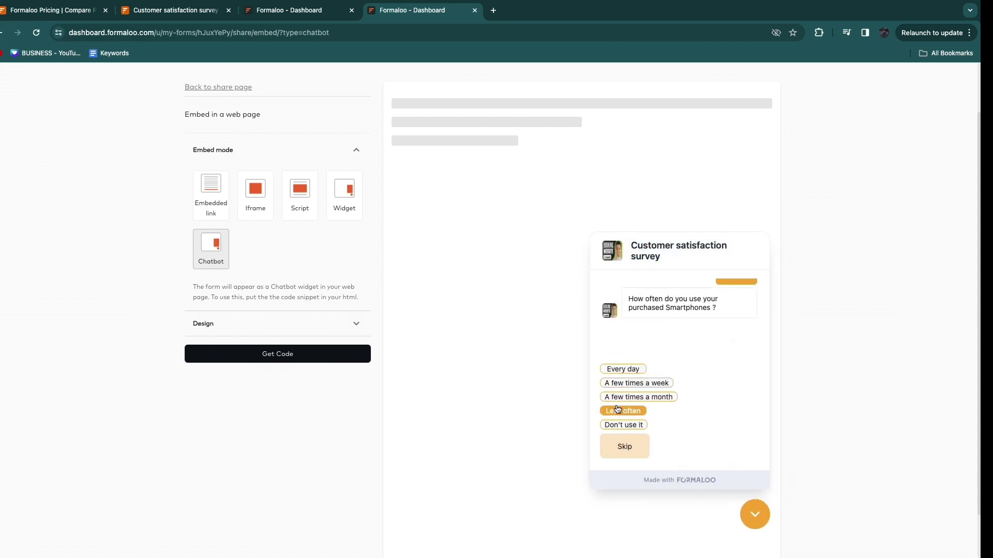
pyautogui.click(639, 383)
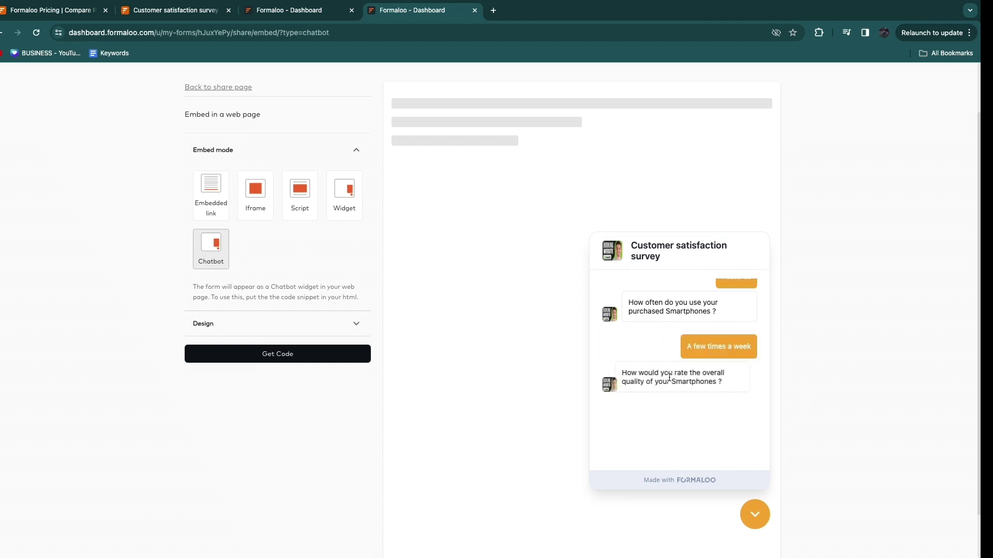
# - Switch the embed mode to Embedded link, try the Customer satisfaction survey link in the preview, and close the opened survey
pyautogui.click(207, 204)
pyautogui.scroll(2, 369, 373)
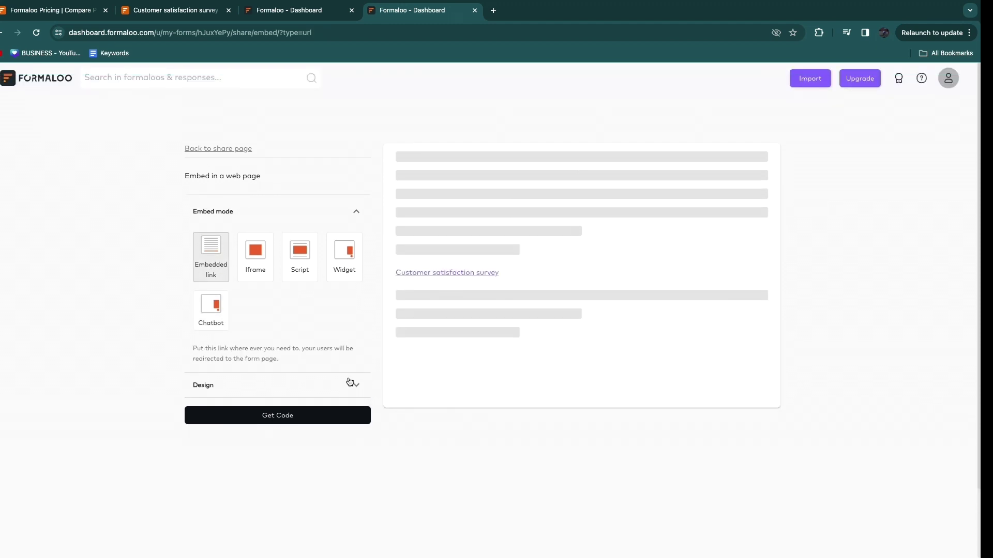
pyautogui.click(449, 274)
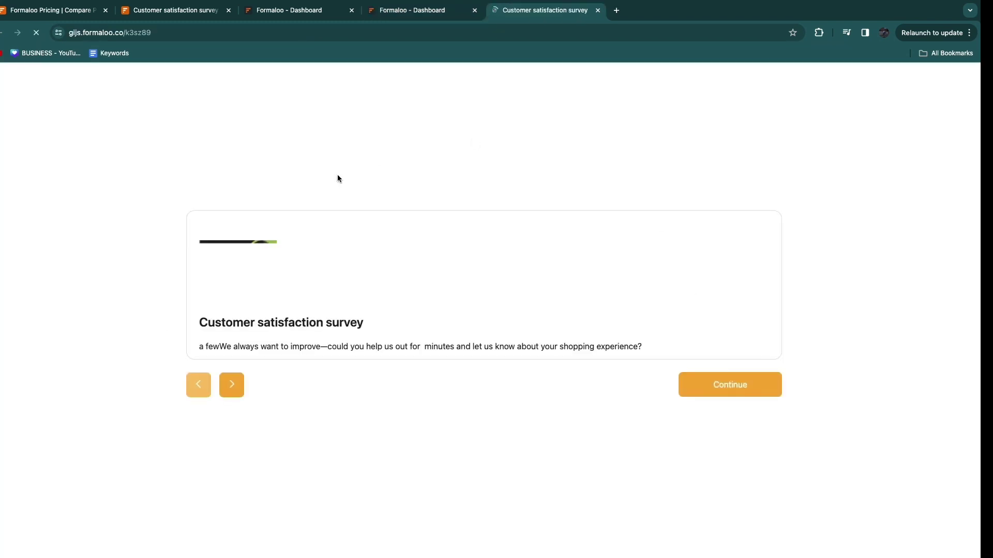
pyautogui.click(598, 11)
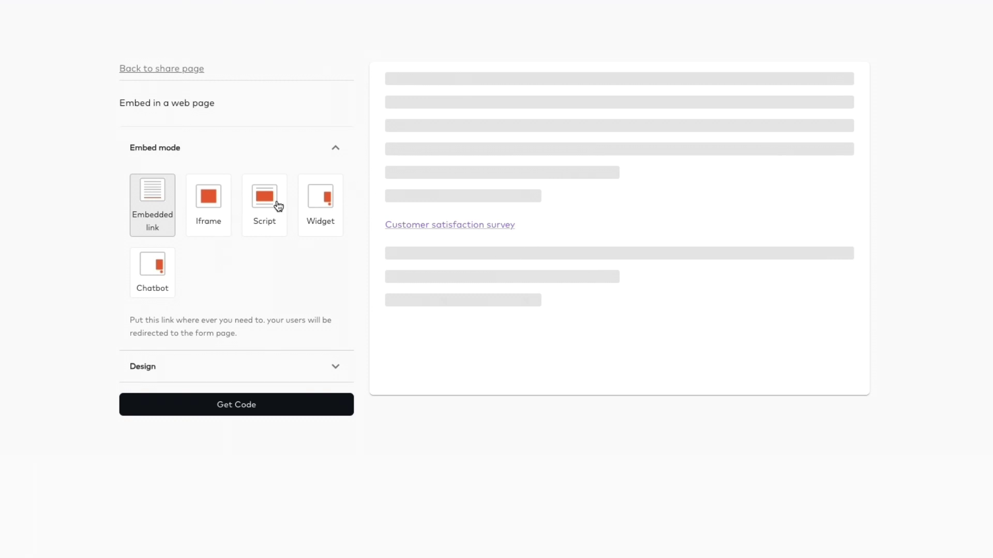
# - Set the embed mode to Script and review its form preview and usage description
pyautogui.click(278, 205)
pyautogui.scroll(-3, 656, 288)
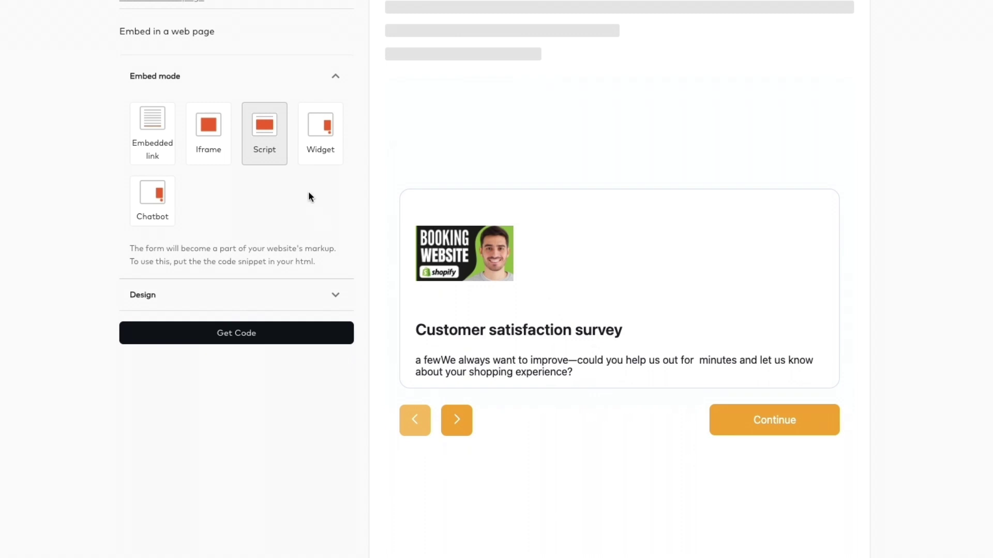
pyautogui.click(196, 299)
pyautogui.click(210, 303)
pyautogui.scroll(1, 285, 306)
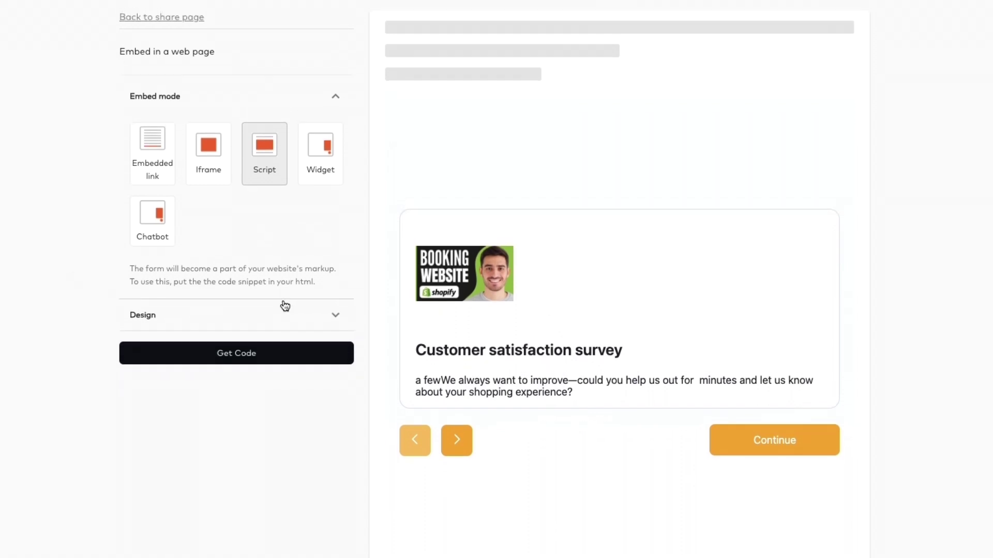
# - Return the embed mode to Embedded link and highlight the Customer satisfaction survey link in the preview
pyautogui.click(151, 157)
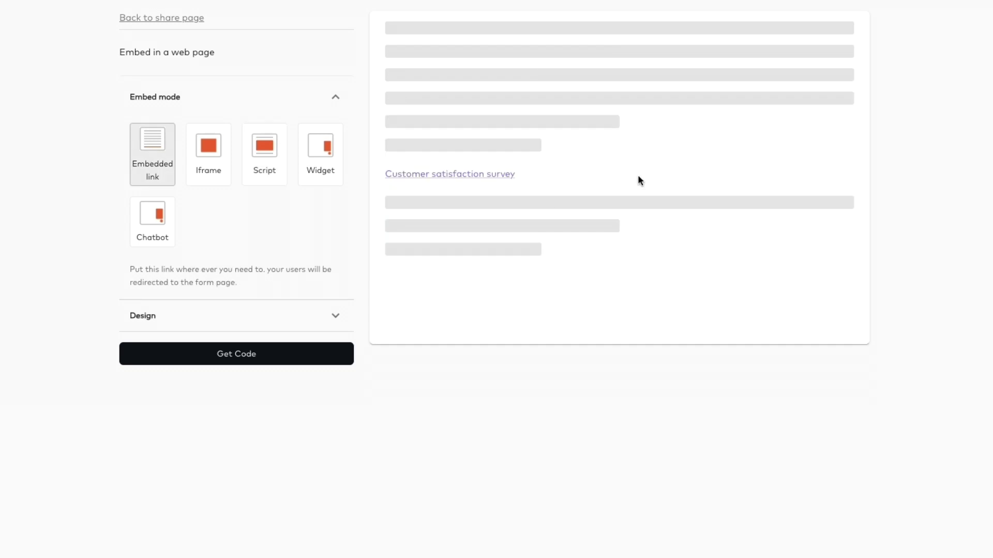
pyautogui.moveTo(515, 175); pyautogui.dragTo(385, 174)
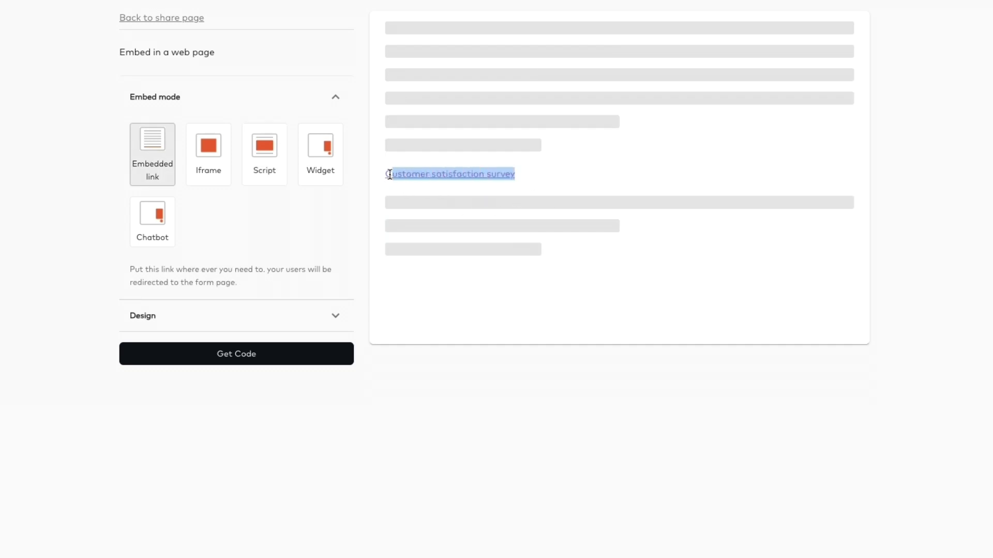
pyautogui.scroll(1, 381, 191)
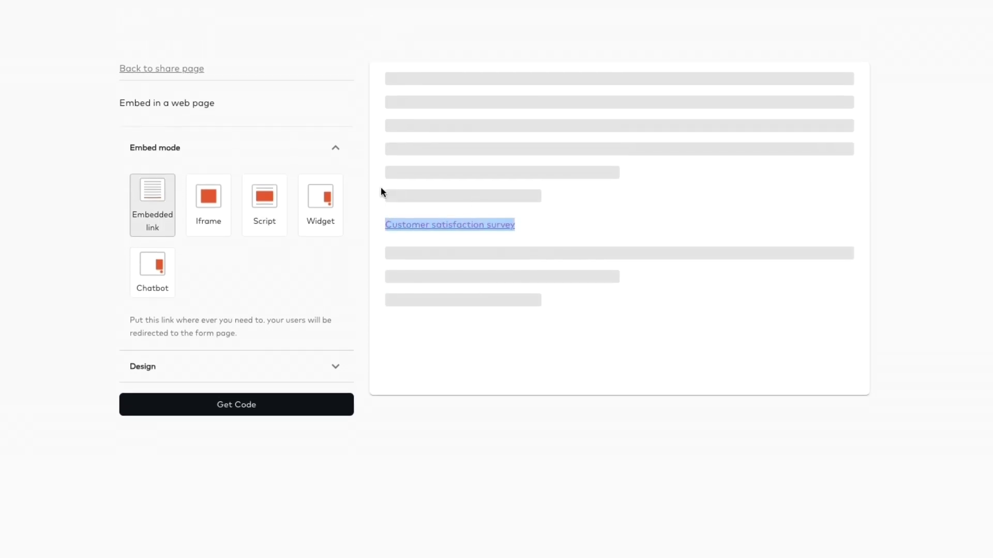
# - Copy the form's direct URL from the sharing page and check the live survey's first question in a new tab
pyautogui.click(164, 69)
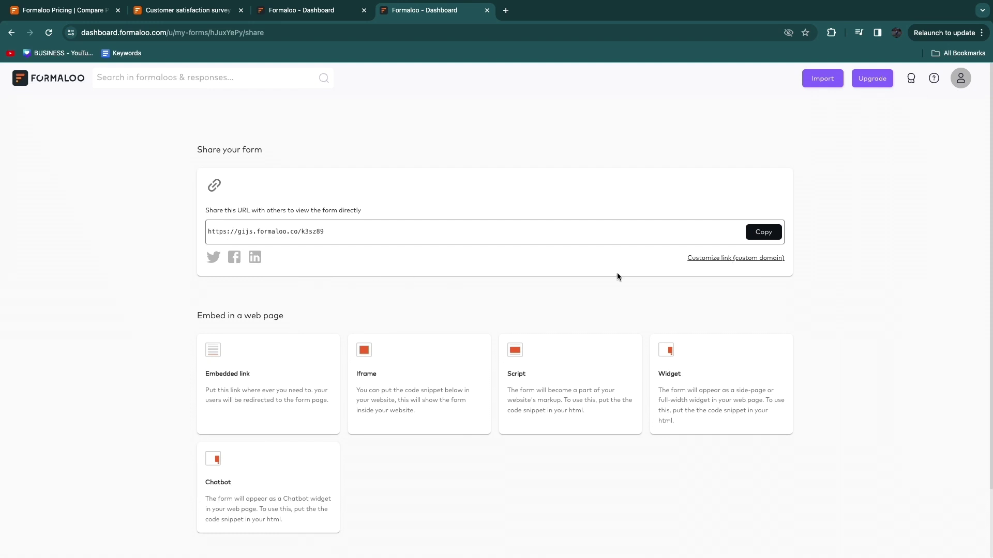
pyautogui.click(755, 232)
pyautogui.click(506, 10)
pyautogui.press('super+v')
pyautogui.press('Return')
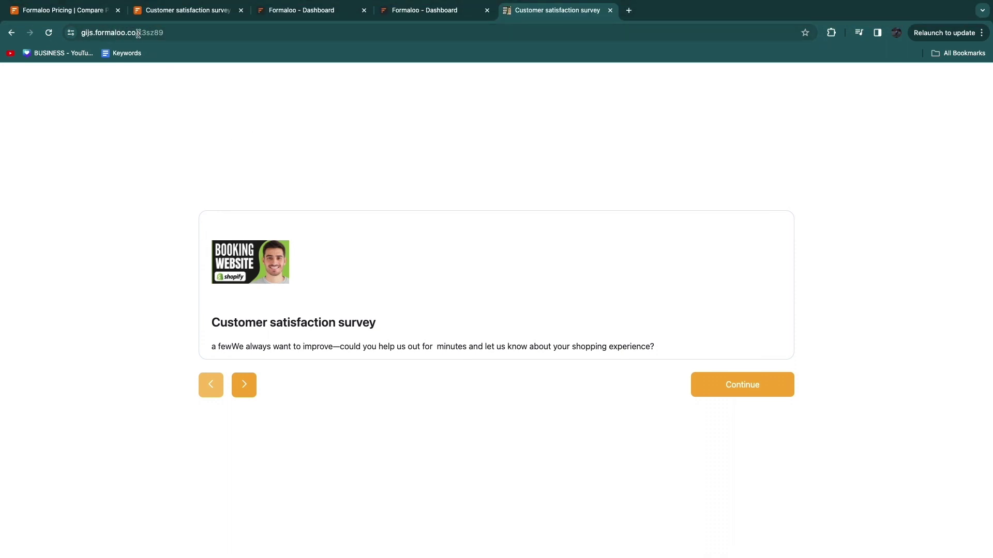
pyautogui.click(699, 392)
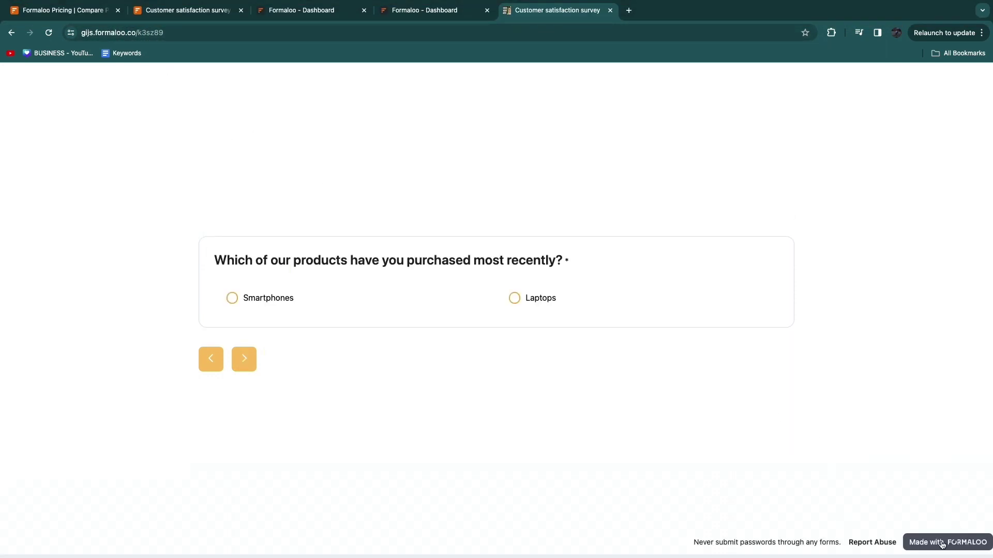
pyautogui.press('super+w')
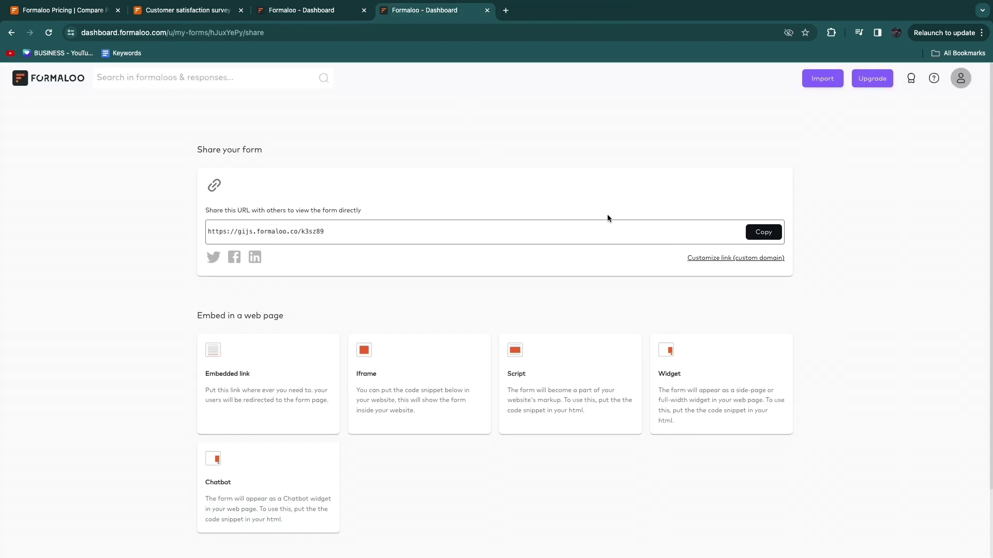
# - Open the upgrade plans and switch the pricing to monthly billing
pyautogui.click(864, 78)
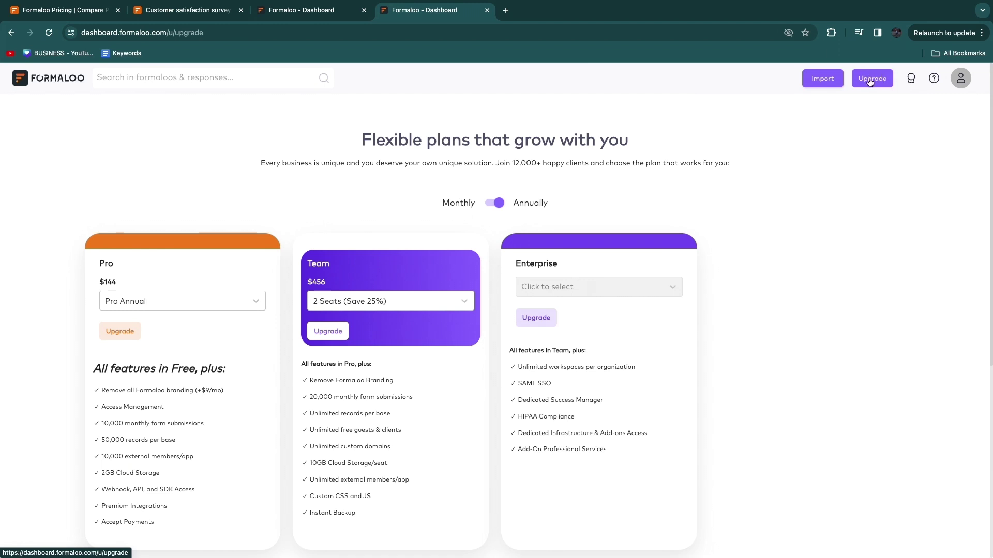
pyautogui.scroll(-2, 297, 299)
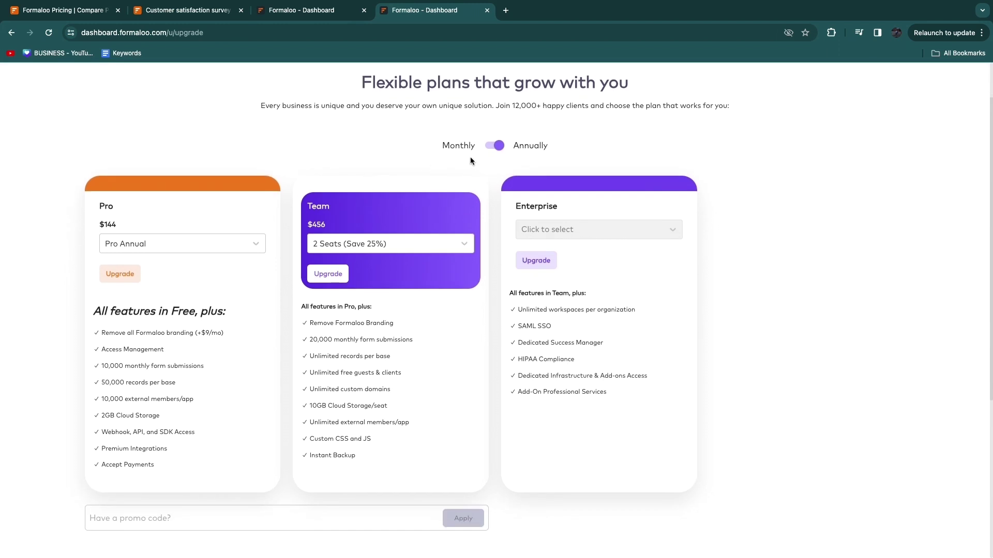
pyautogui.click(493, 137)
pyautogui.doubleClick(106, 197)
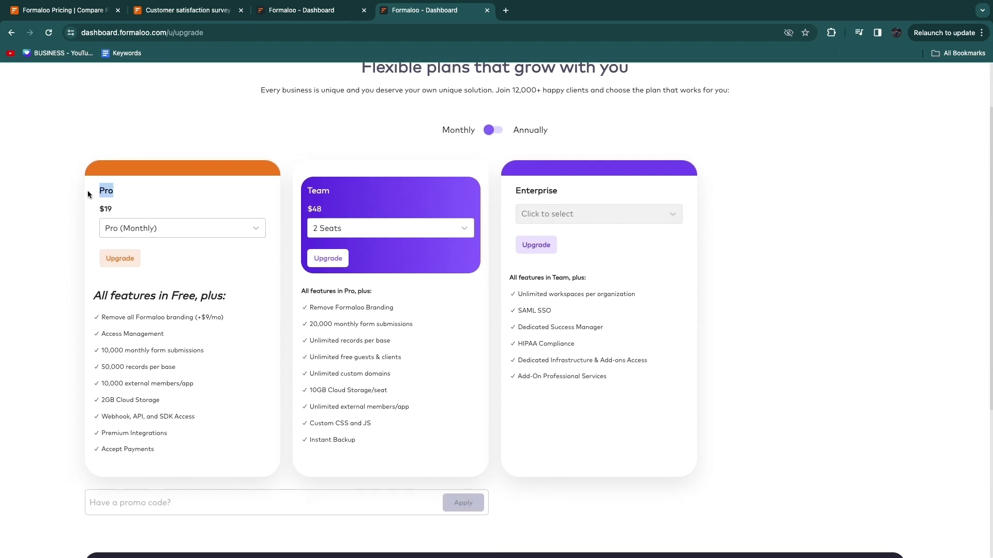
pyautogui.scroll(-1, 110, 210)
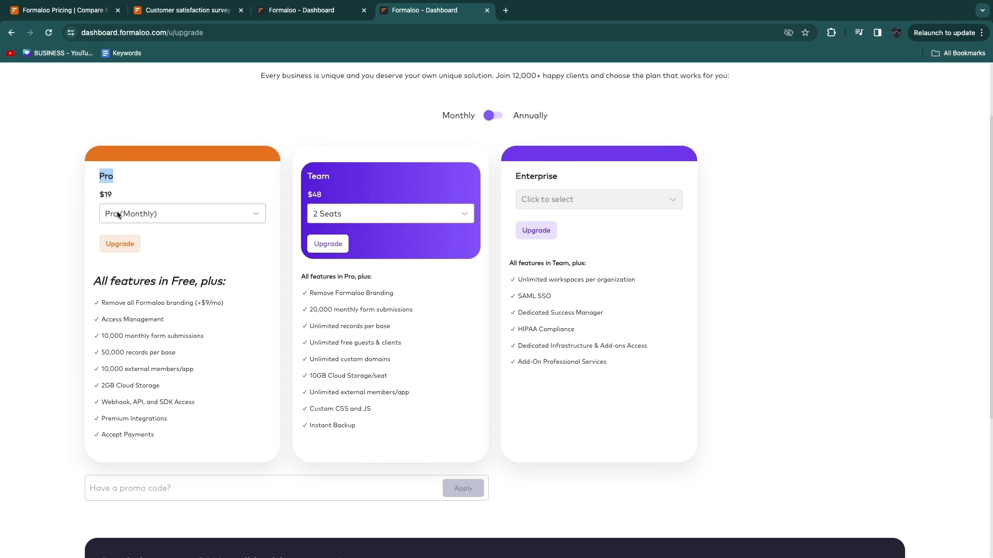
pyautogui.scroll(-1, 118, 215)
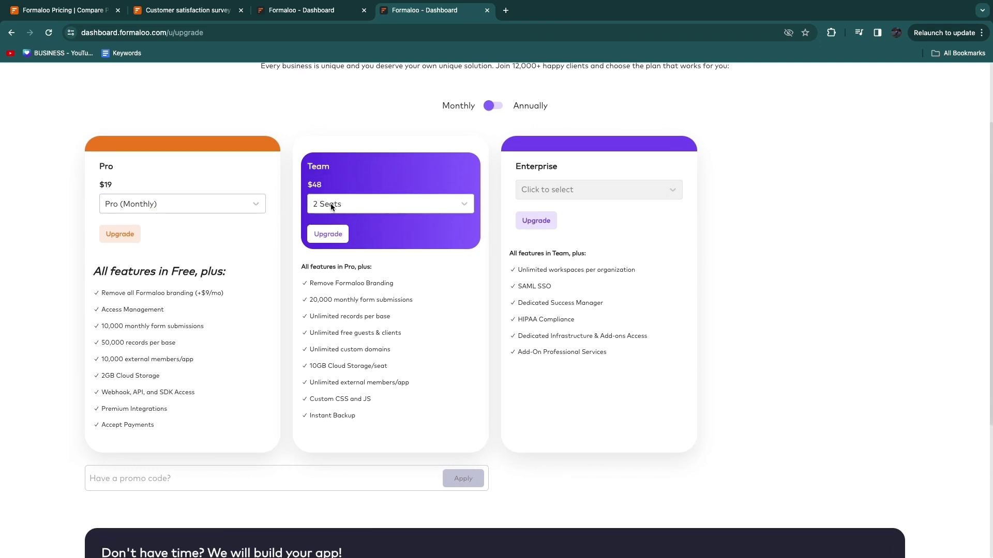
# - Examine the Team plan's seat options and price, and the Pro plan's price and feature list
pyautogui.click(344, 208)
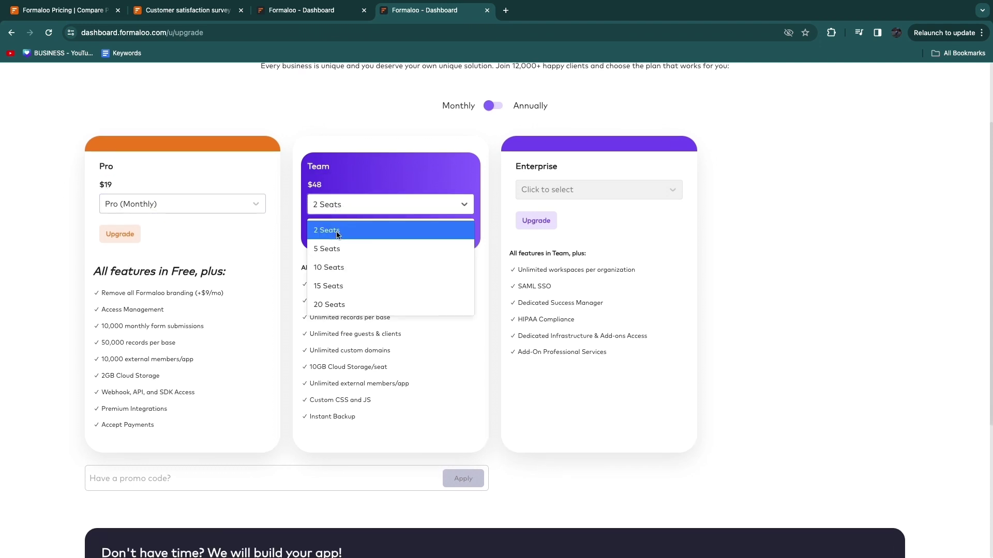
pyautogui.moveTo(341, 188); pyautogui.dragTo(306, 192)
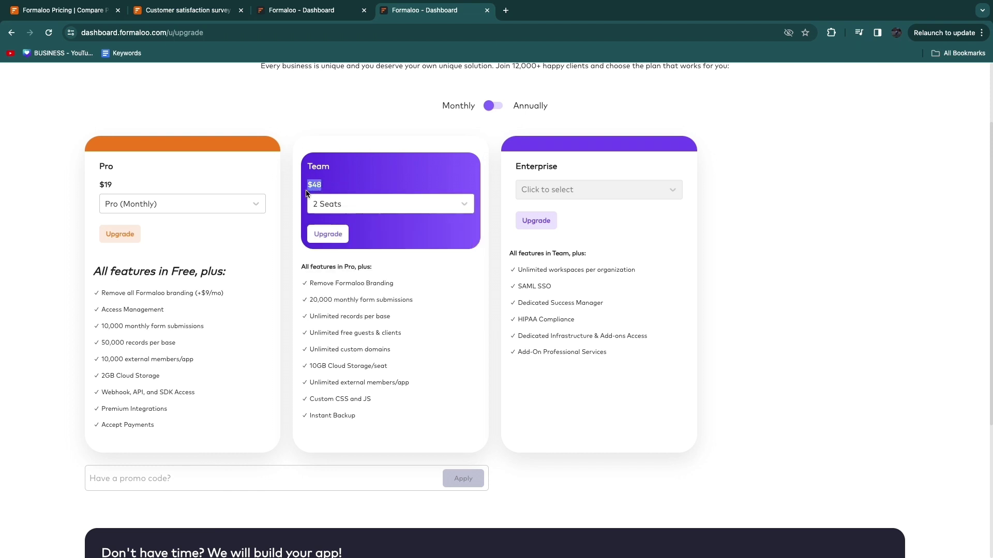
pyautogui.click(306, 193)
pyautogui.moveTo(99, 185); pyautogui.dragTo(109, 186)
pyautogui.moveTo(92, 269); pyautogui.dragTo(216, 410)
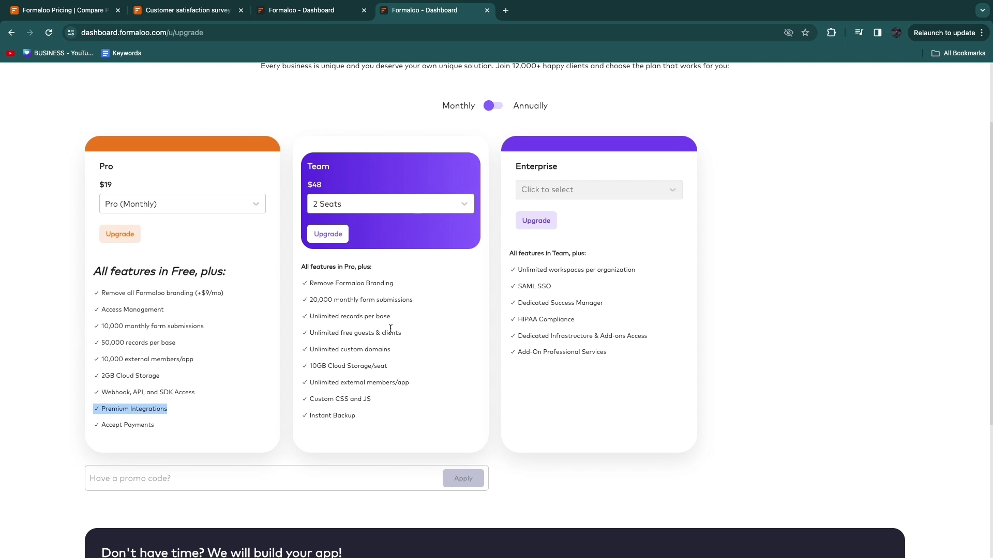
pyautogui.scroll(2, 236, 371)
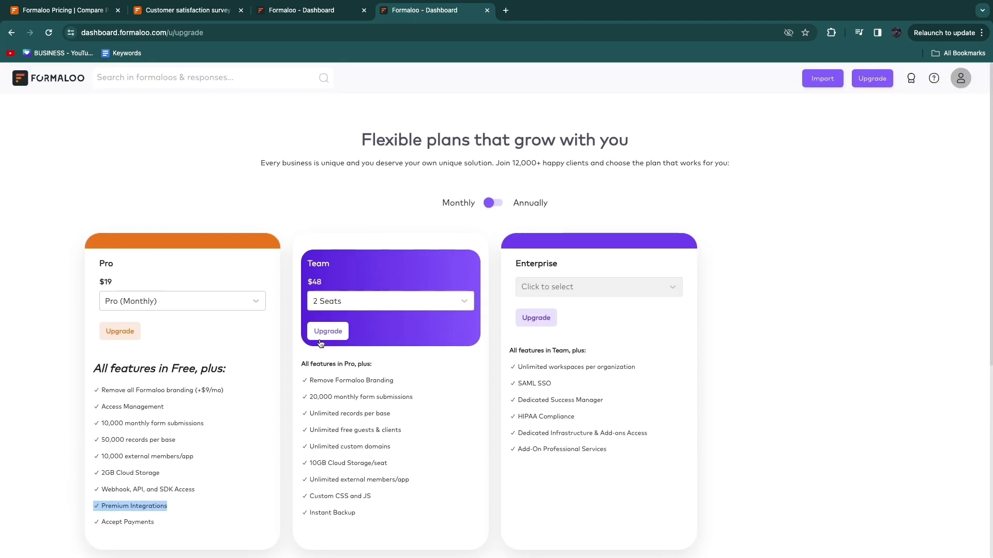
# - Open the full template gallery from the dashboard home and filter it to App templates
pyautogui.click(43, 78)
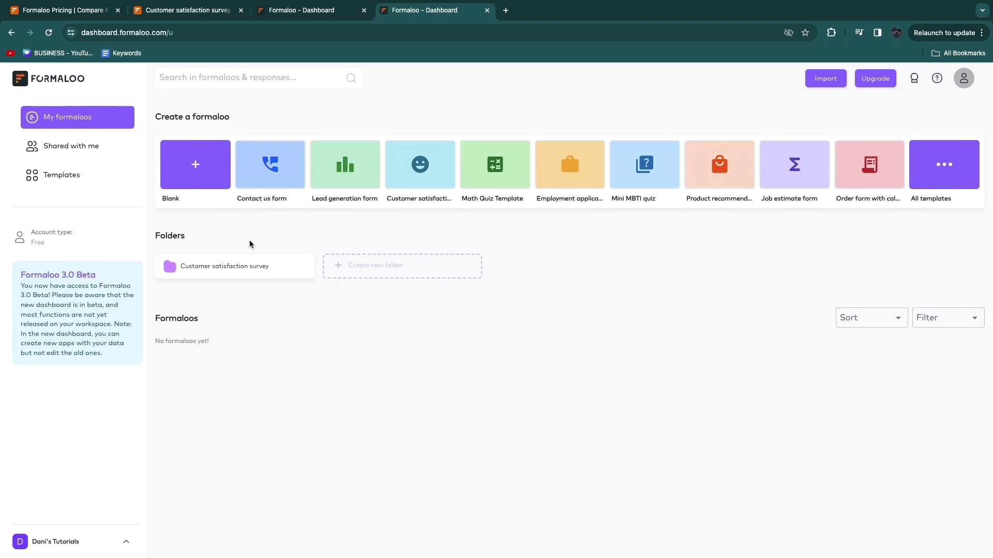
pyautogui.click(944, 179)
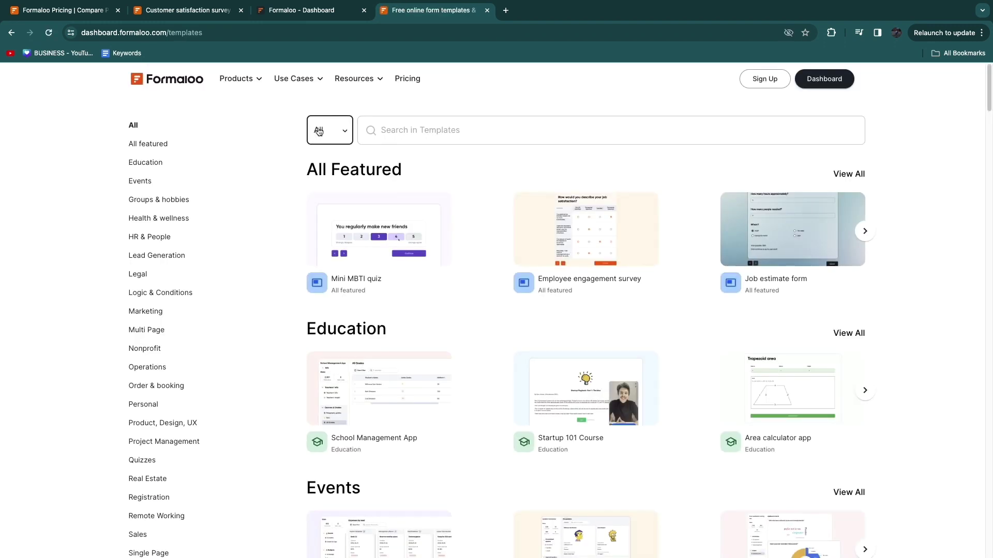
pyautogui.click(342, 138)
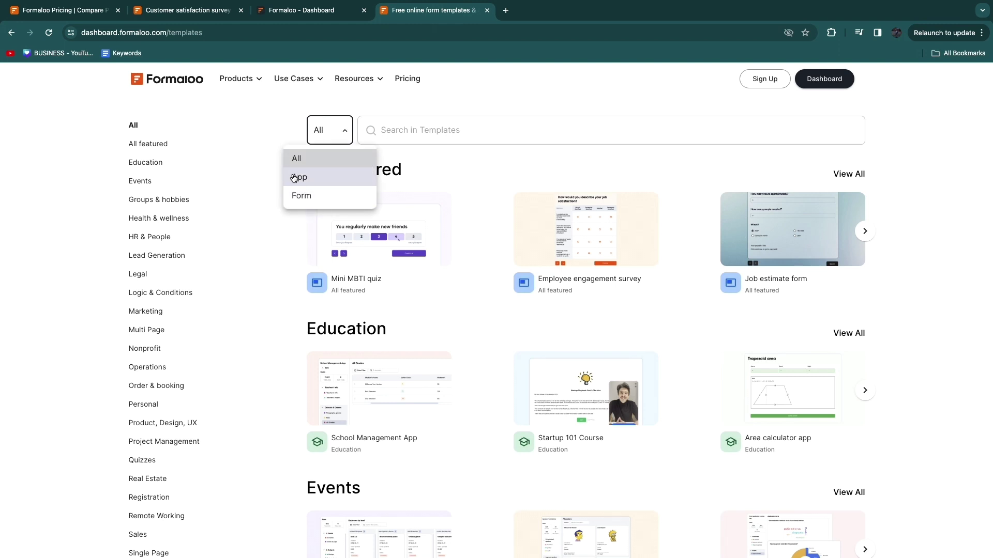
pyautogui.click(316, 181)
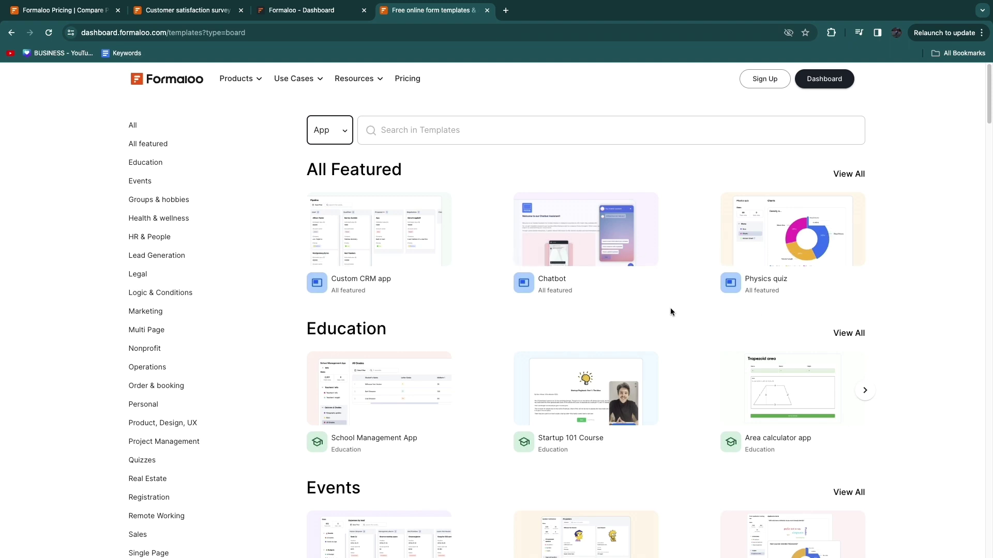
# - Browse the App templates by category and open the Dentist appointment app template under Health & Wellness
pyautogui.scroll(-3, 670, 308)
pyautogui.scroll(3, 702, 310)
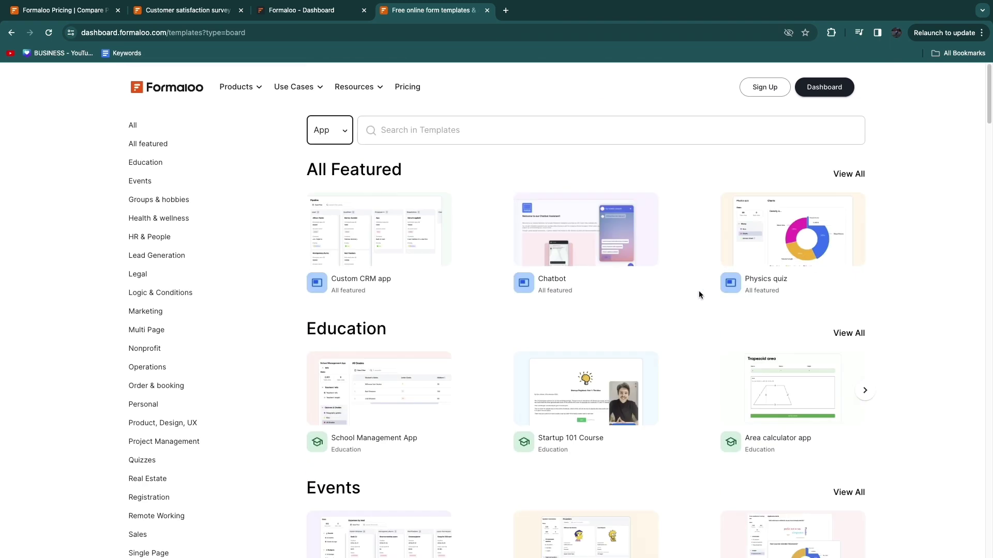
pyautogui.scroll(-7, 643, 270)
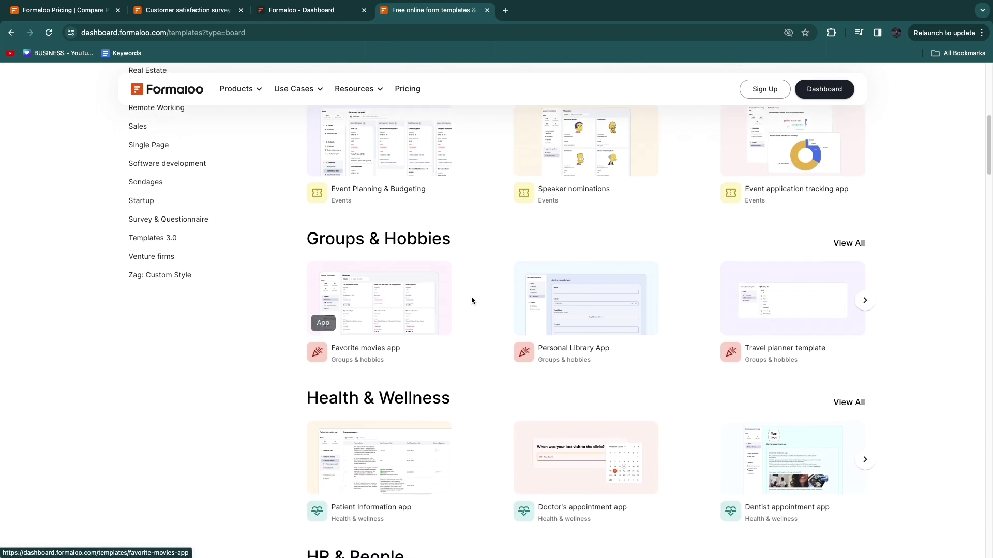
pyautogui.scroll(-3, 471, 297)
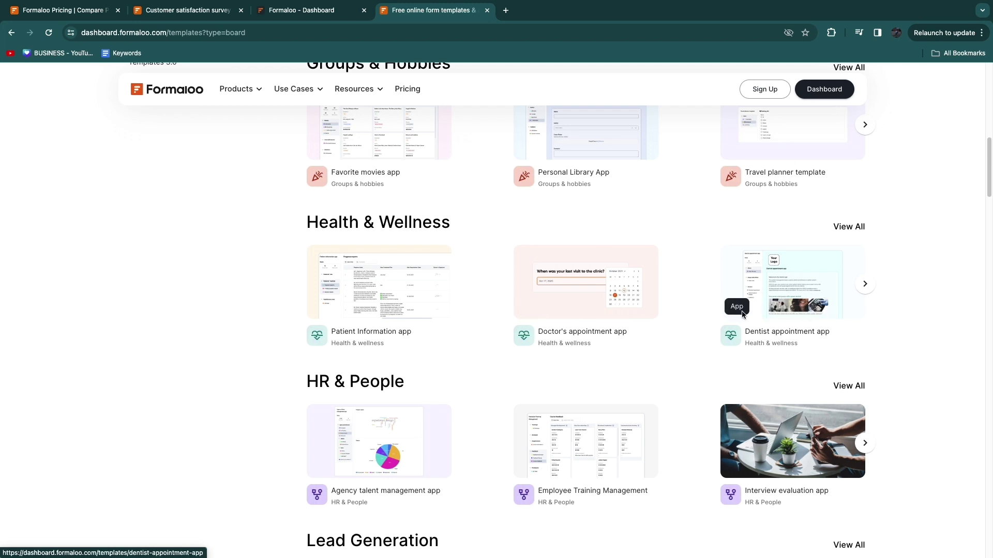
pyautogui.click(770, 305)
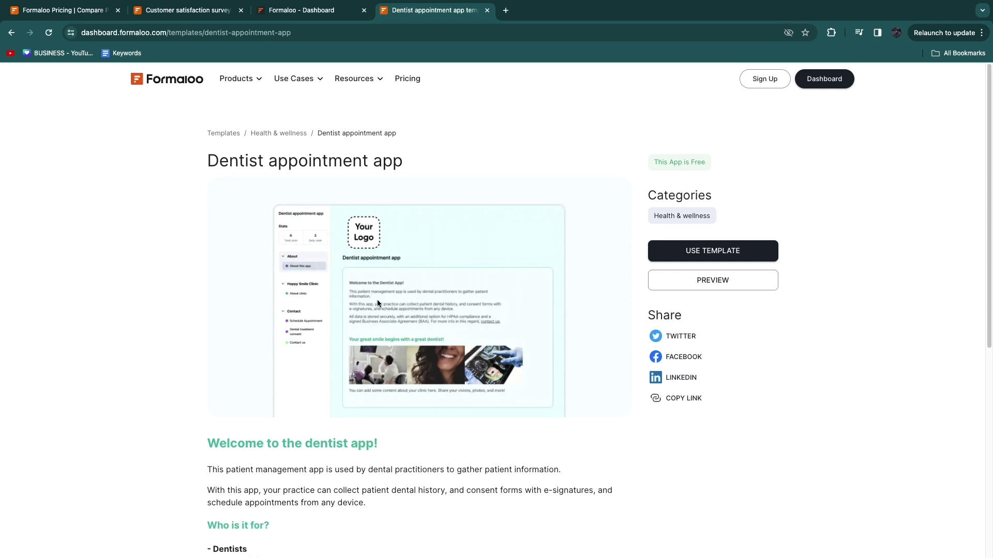
# - Create an app from the Dentist appointment app template, leave its edit mode and review the About this app page
pyautogui.click(724, 245)
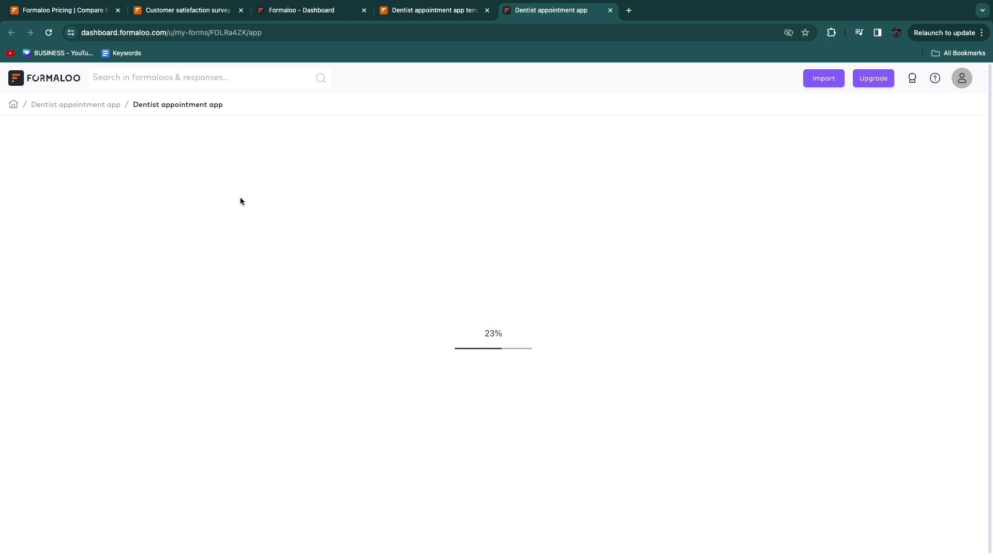
pyautogui.scroll(-3, 346, 371)
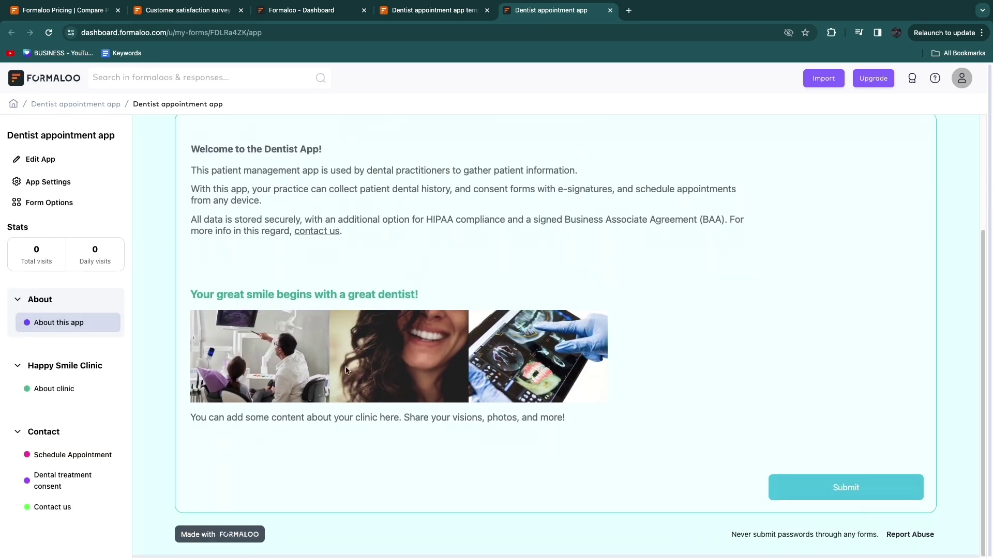
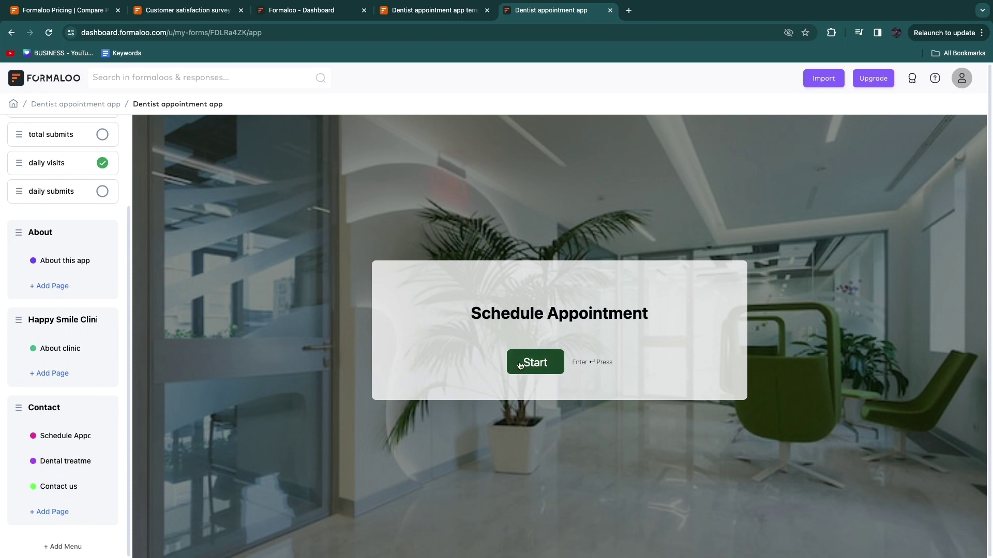
pyautogui.scroll(3, 64, 138)
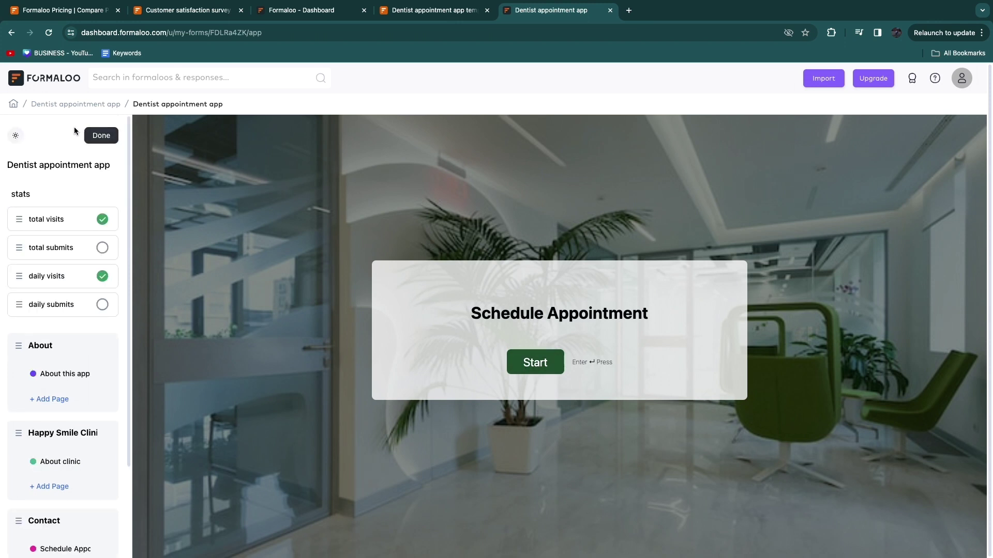
pyautogui.click(102, 135)
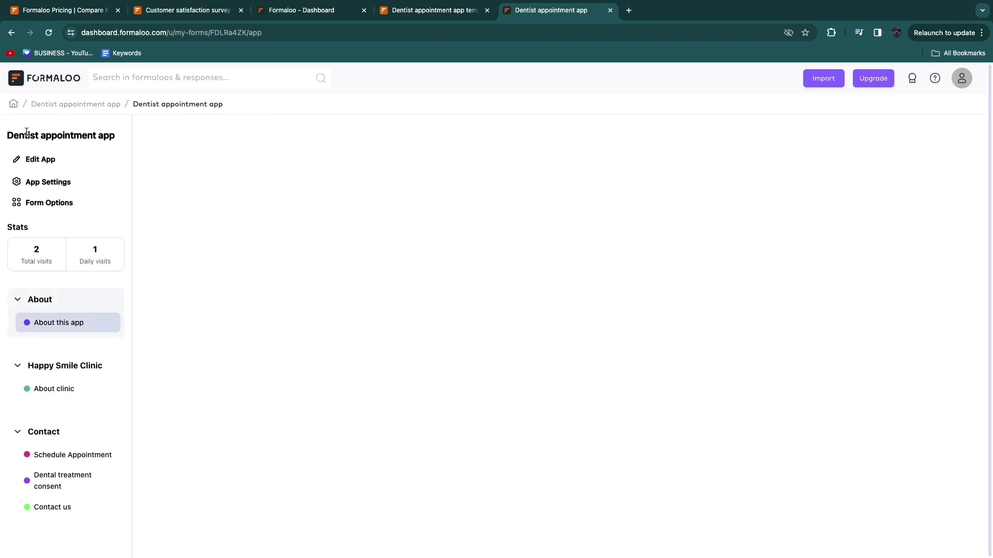
pyautogui.scroll(-5, 171, 316)
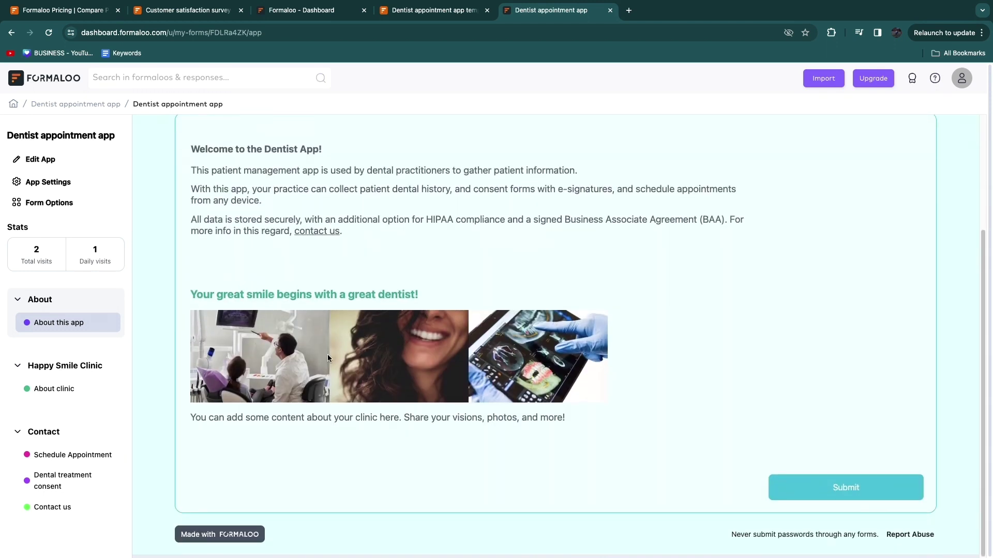
pyautogui.scroll(5, 460, 378)
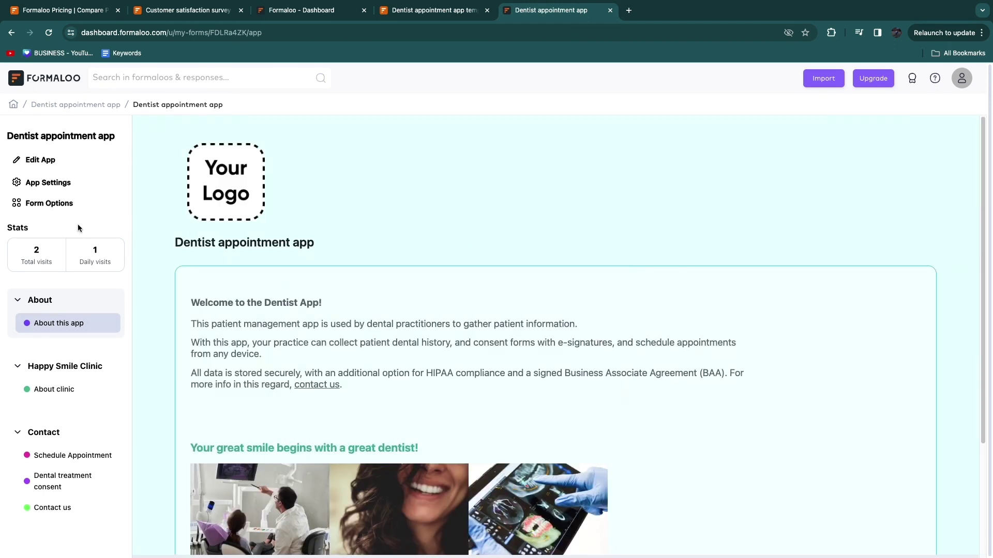
# - Open the sharing options of the app's form and preview it in the Script embed mode
pyautogui.click(35, 202)
pyautogui.click(60, 207)
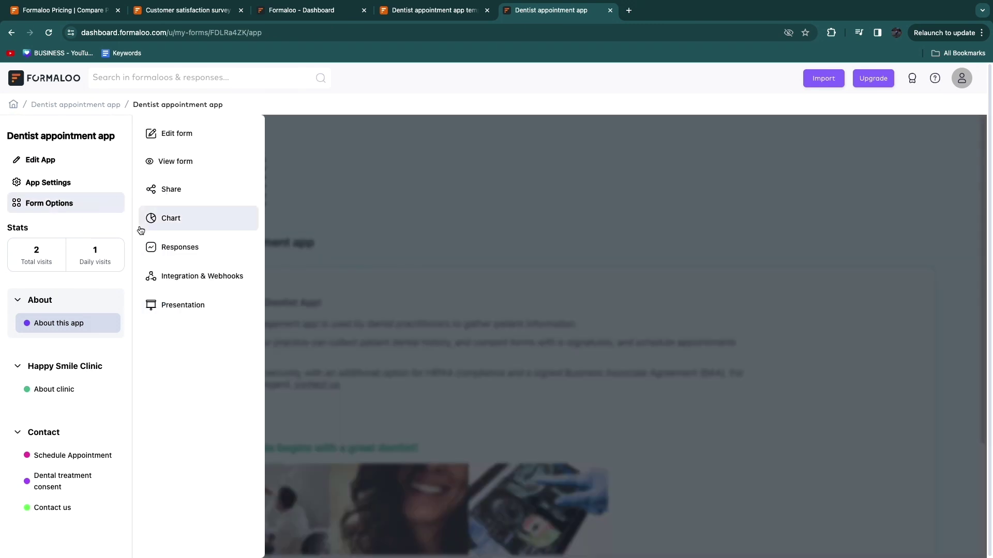
pyautogui.click(177, 193)
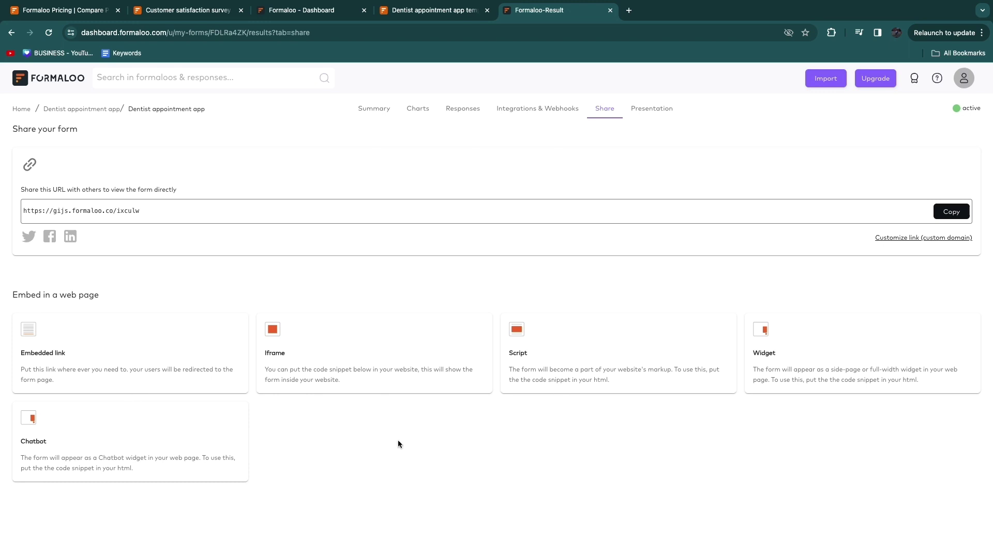
pyautogui.click(544, 339)
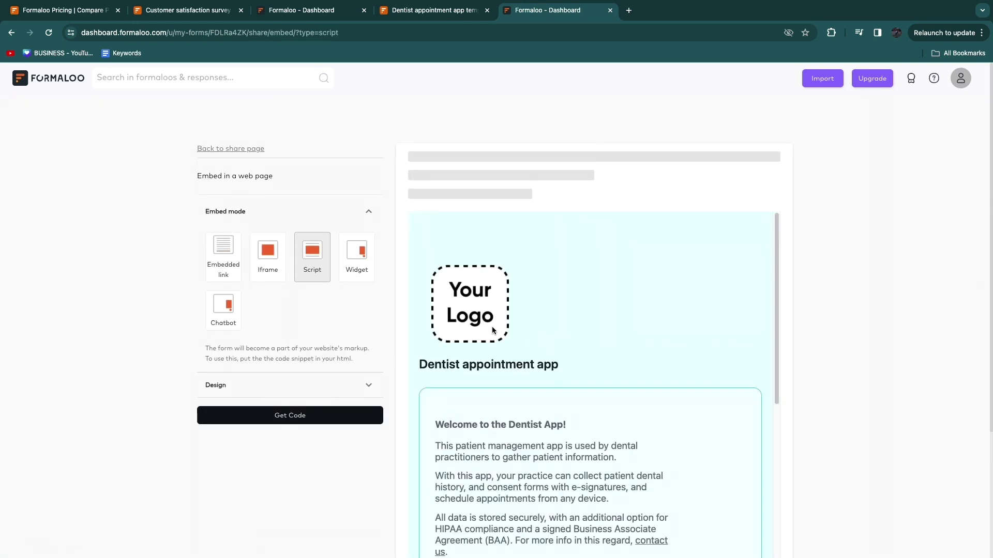
pyautogui.scroll(-10, 557, 372)
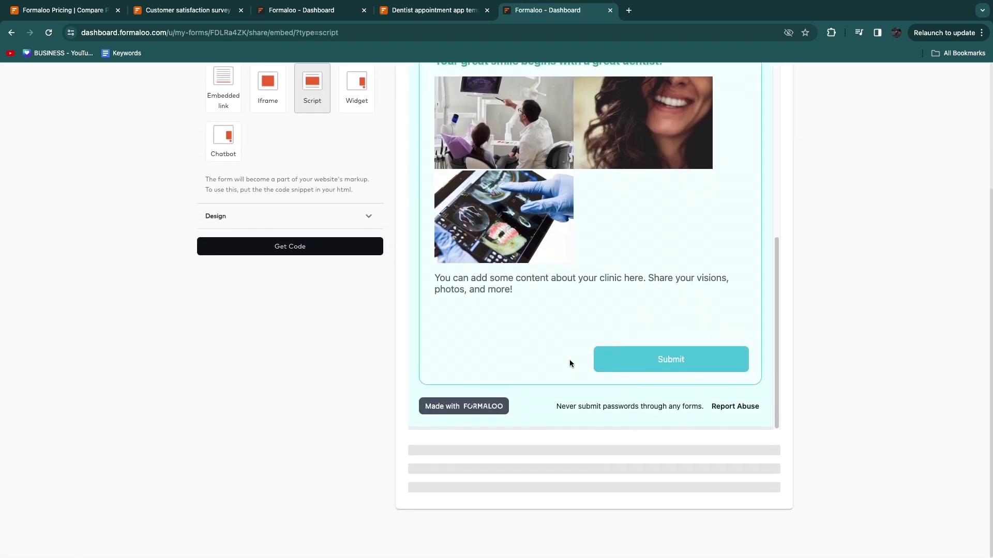
pyautogui.scroll(5, 640, 325)
pyautogui.scroll(5, 640, 326)
# - Get and copy the form's script embed code, and submit the form in the embed preview
pyautogui.click(321, 421)
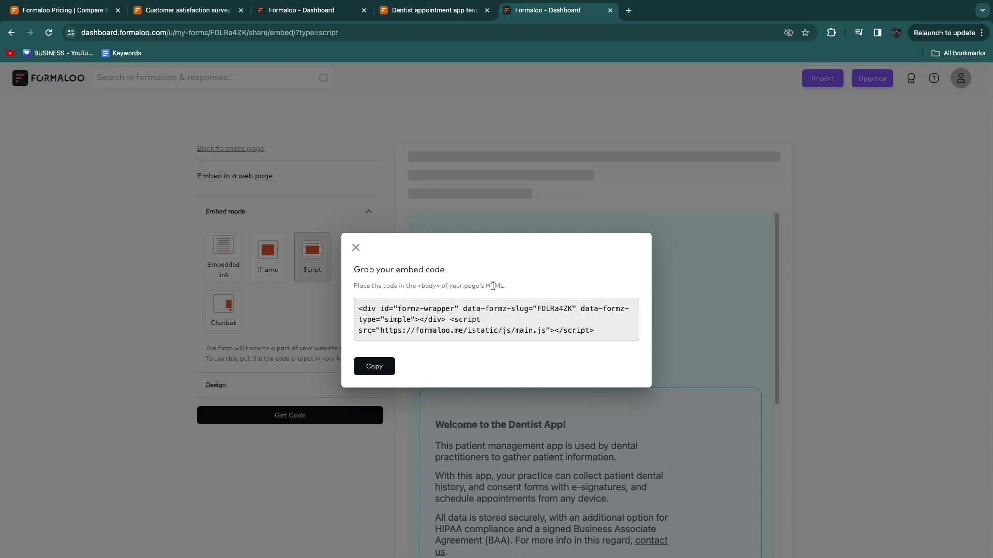
pyautogui.moveTo(493, 286); pyautogui.dragTo(510, 287)
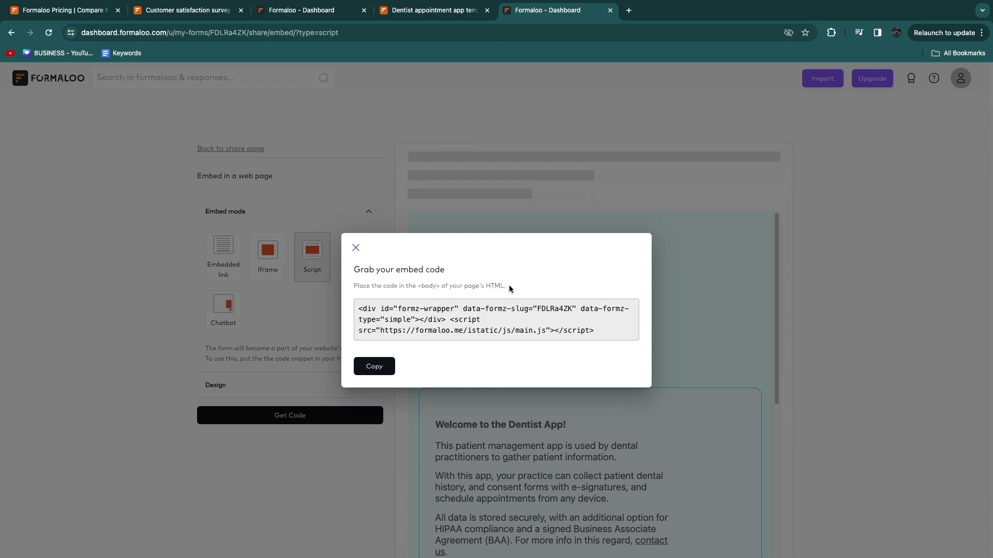
pyautogui.click(379, 375)
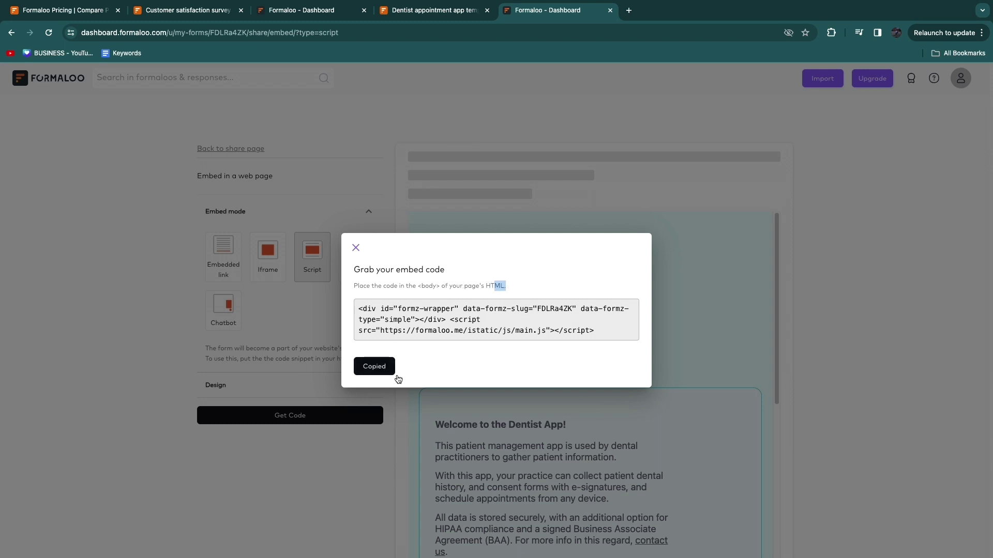
pyautogui.click(361, 250)
pyautogui.scroll(-6, 696, 288)
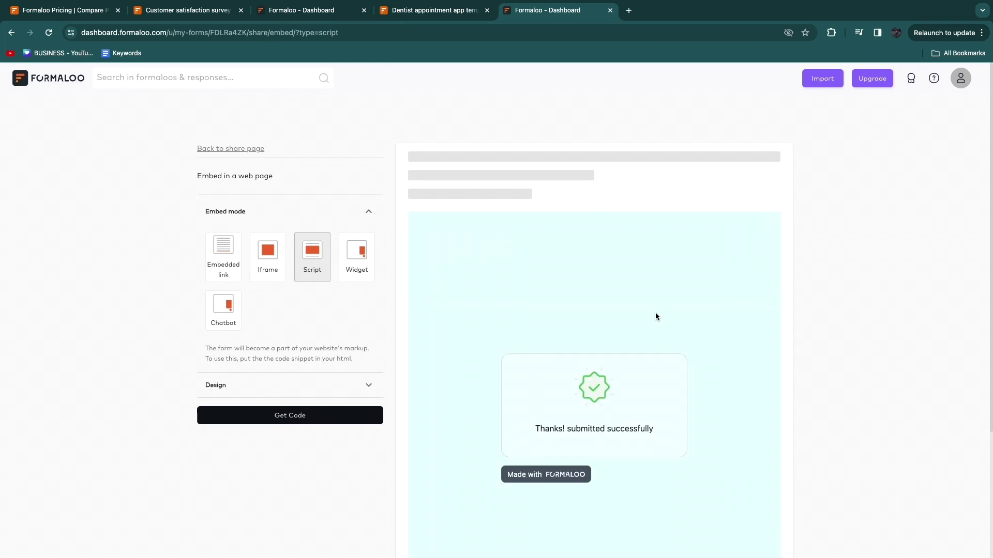
# - Open the account's Email Templates page and enable email templates
pyautogui.click(960, 80)
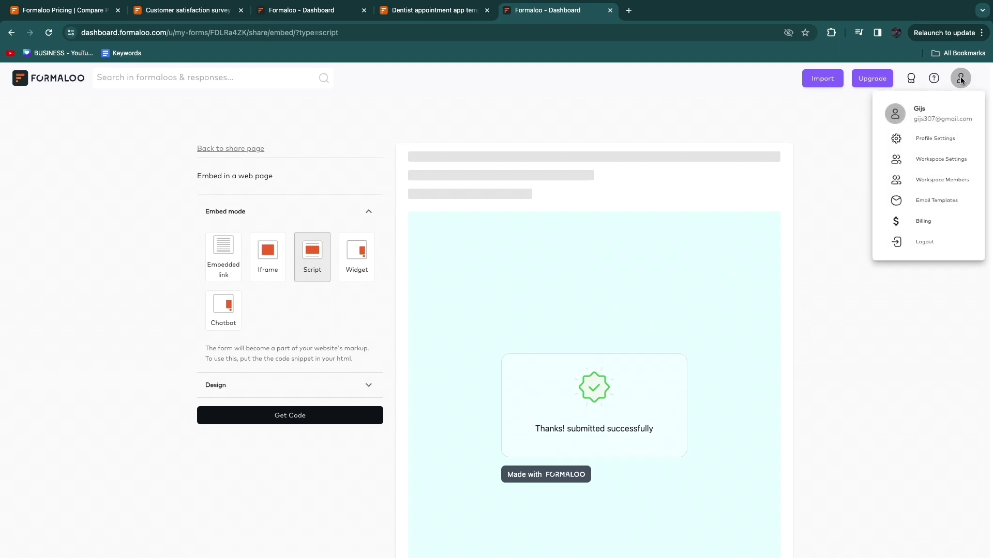
pyautogui.click(936, 201)
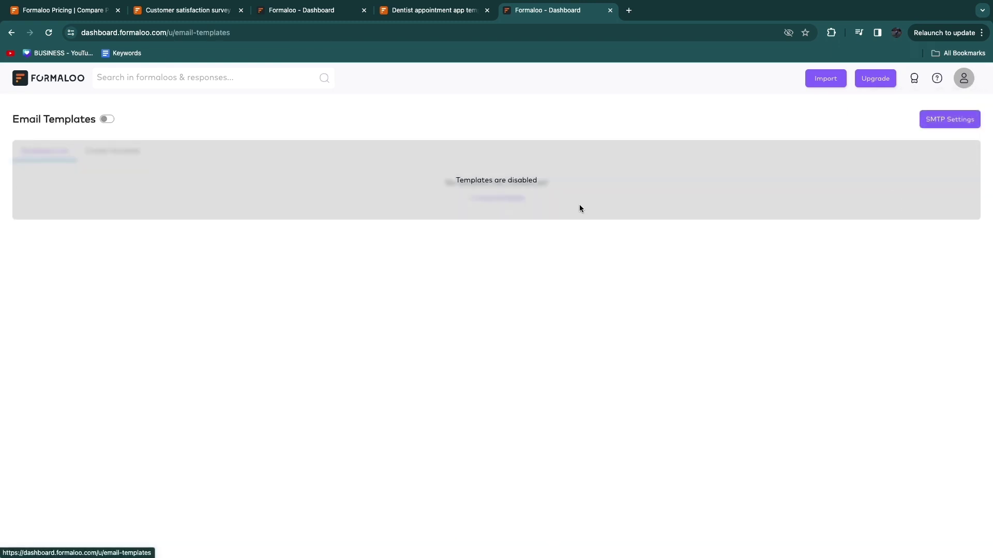
pyautogui.click(106, 119)
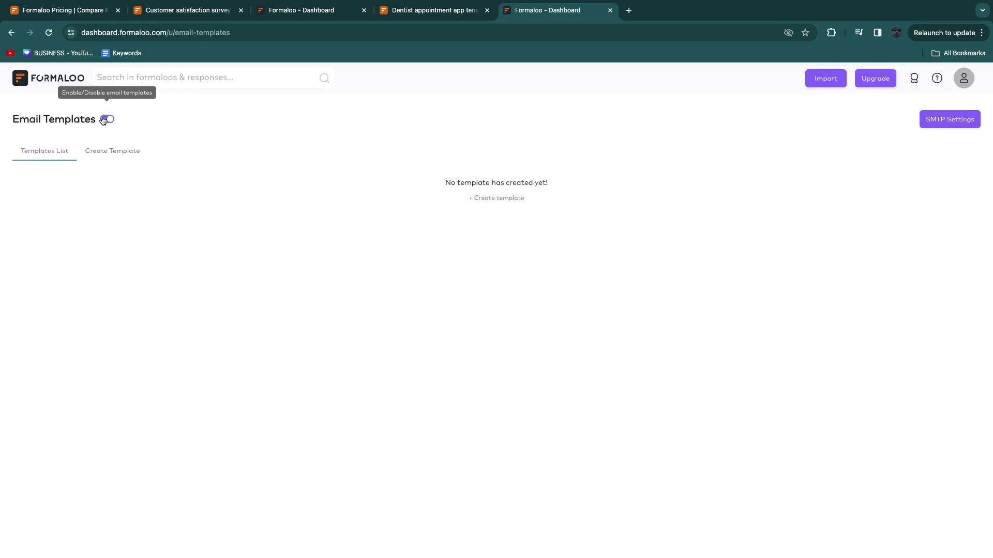
# - Open the email template creation form and examine its default fields and email content
pyautogui.click(112, 152)
pyautogui.scroll(-3, 133, 208)
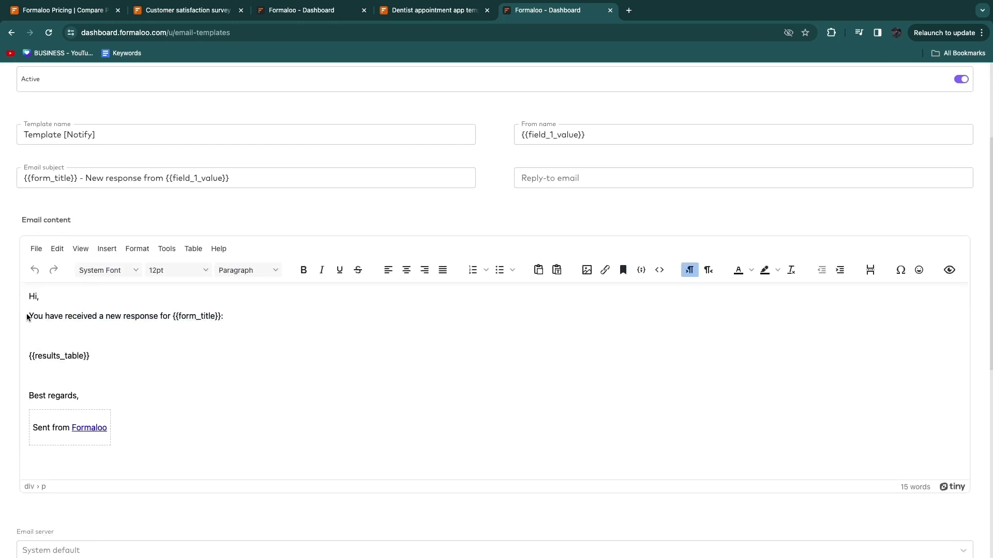
pyautogui.tripleClick(271, 315)
pyautogui.click(207, 352)
pyautogui.scroll(3, 292, 180)
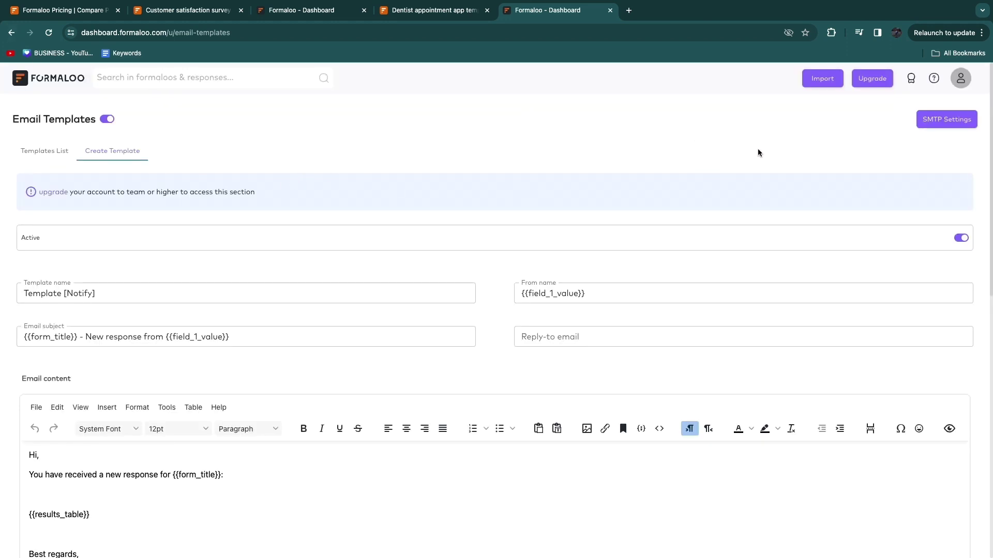
# - View the workspace members page with its invitation options and open the upgrade plans from there
pyautogui.click(962, 79)
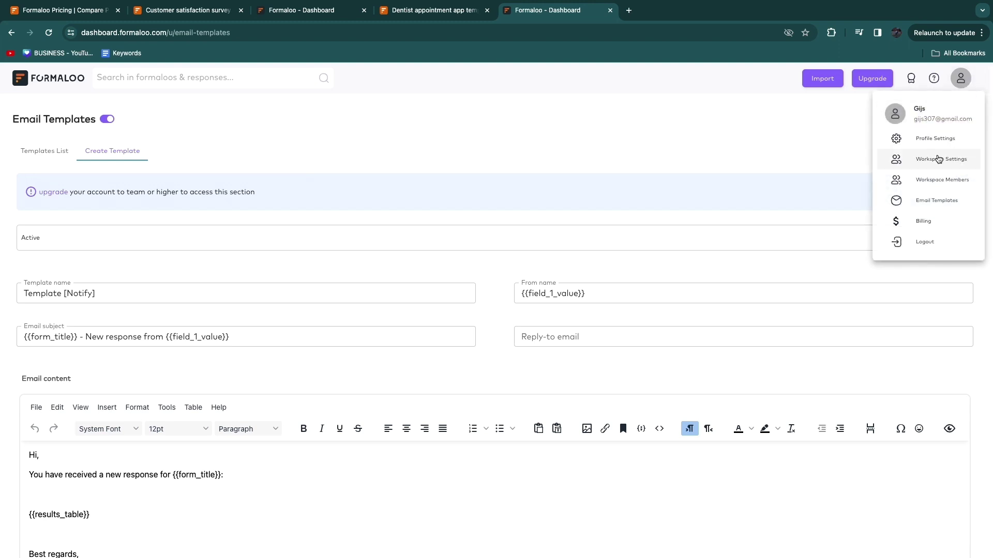
pyautogui.click(936, 181)
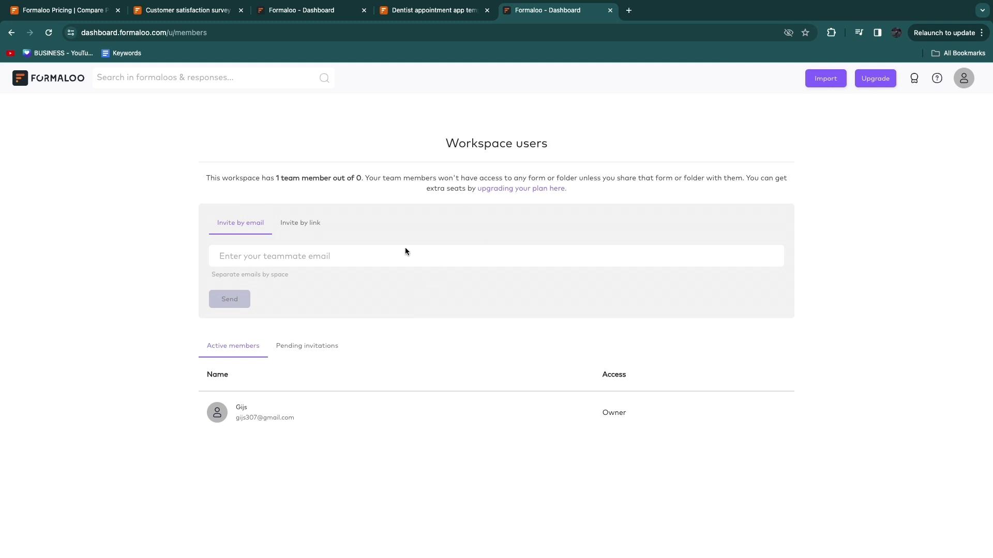
pyautogui.click(874, 78)
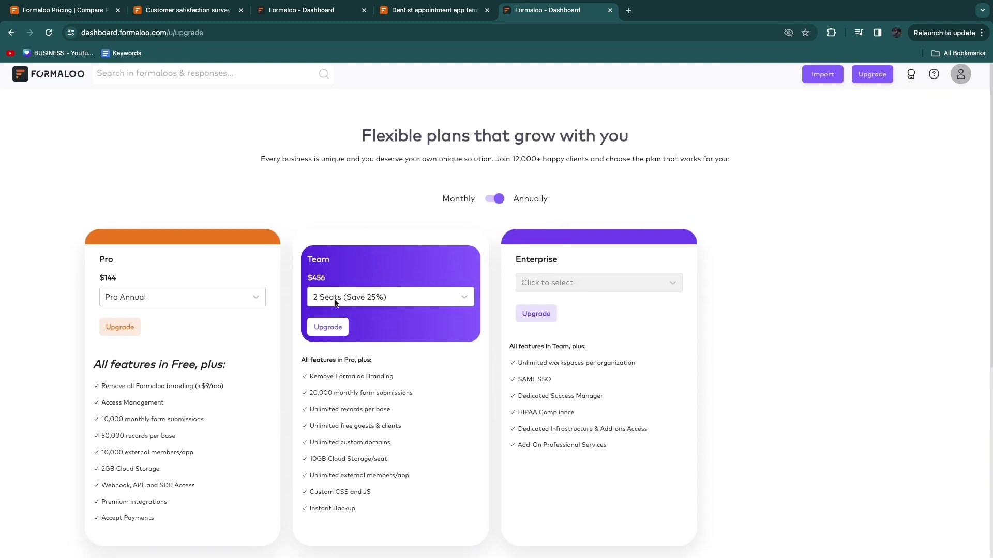
# - Select 5 seats for the Team plan under annual billing, and again under monthly billing
pyautogui.click(337, 301)
pyautogui.click(337, 333)
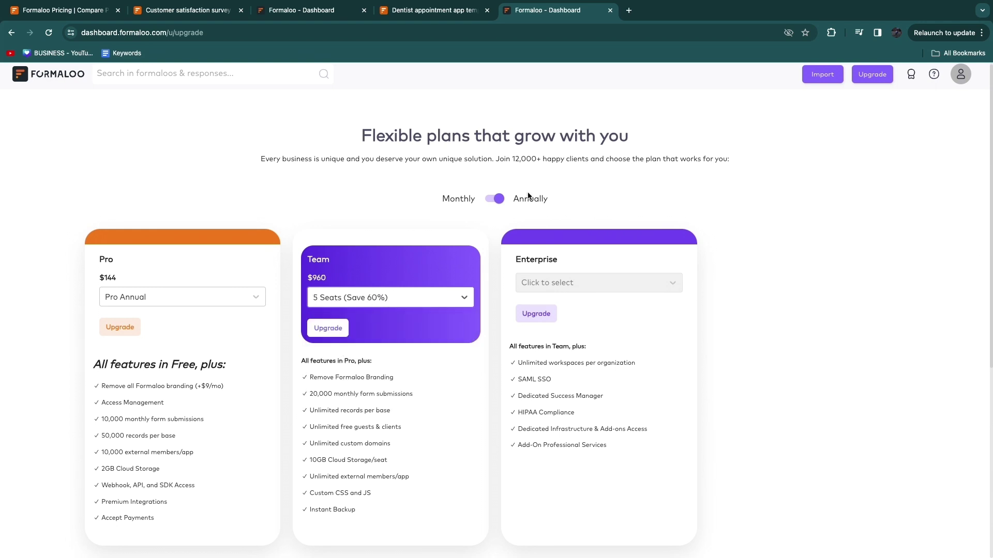
pyautogui.click(490, 200)
pyautogui.click(362, 297)
pyautogui.click(336, 330)
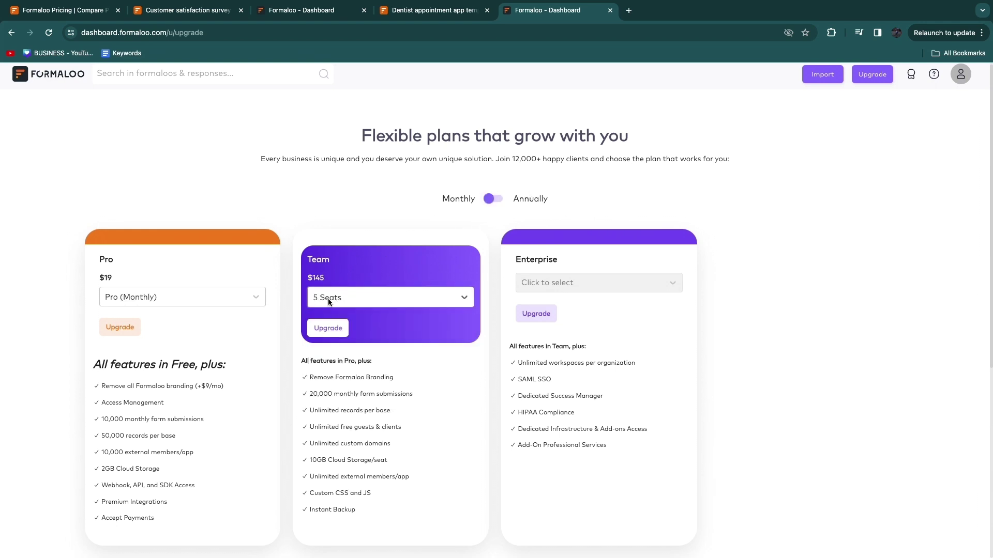
# - Examine the Team plan's monthly price for 5 seats and the feature lists of the paid plans
pyautogui.moveTo(308, 280); pyautogui.dragTo(372, 284)
pyautogui.click(372, 285)
pyautogui.scroll(-6, 376, 277)
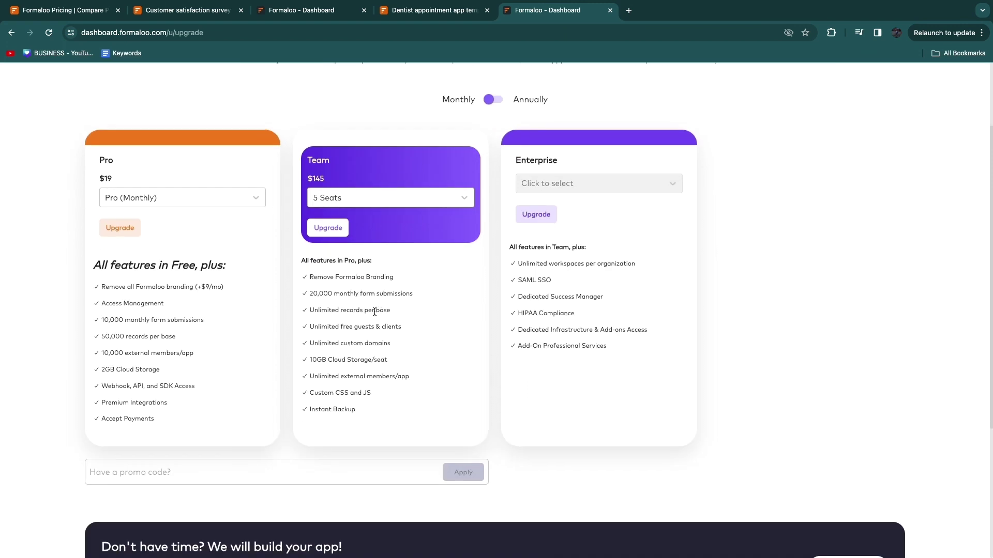
pyautogui.scroll(6, 310, 310)
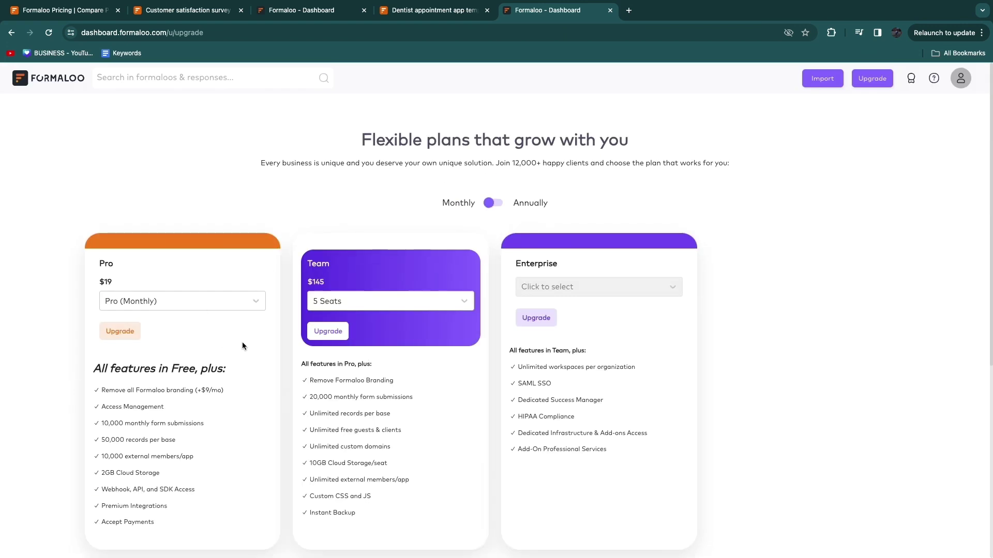